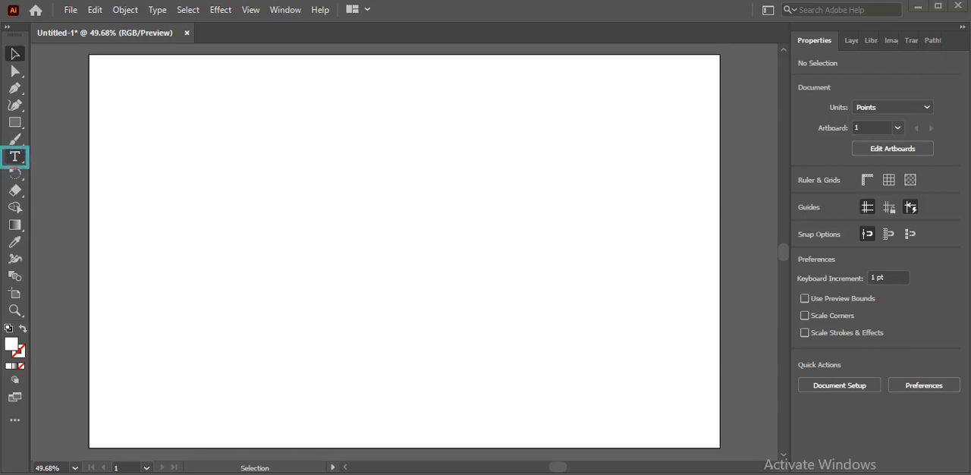
Add the single letter G as point type in the upper-left part of the artboard with the Type tool.
click(15, 157)
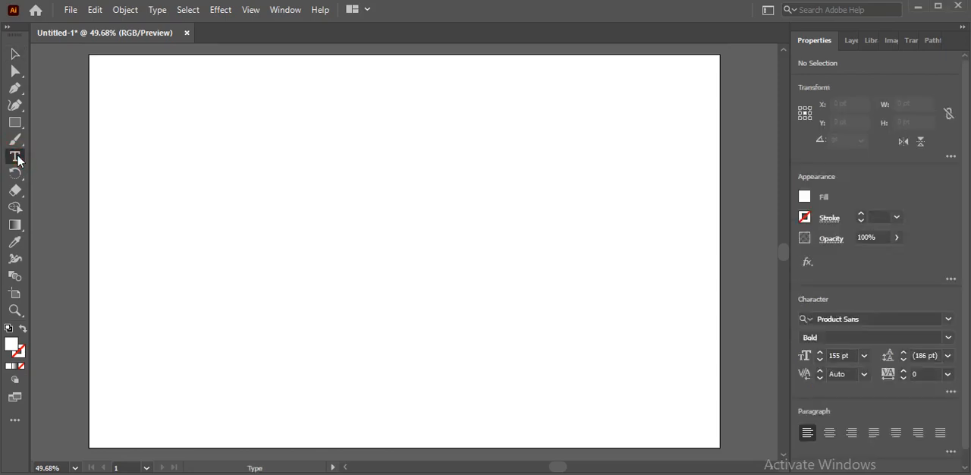
click(17, 158)
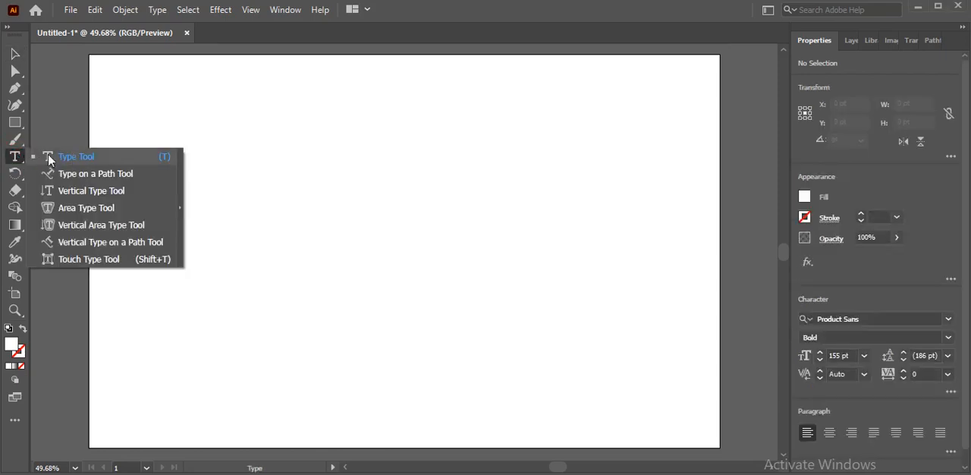
click(54, 159)
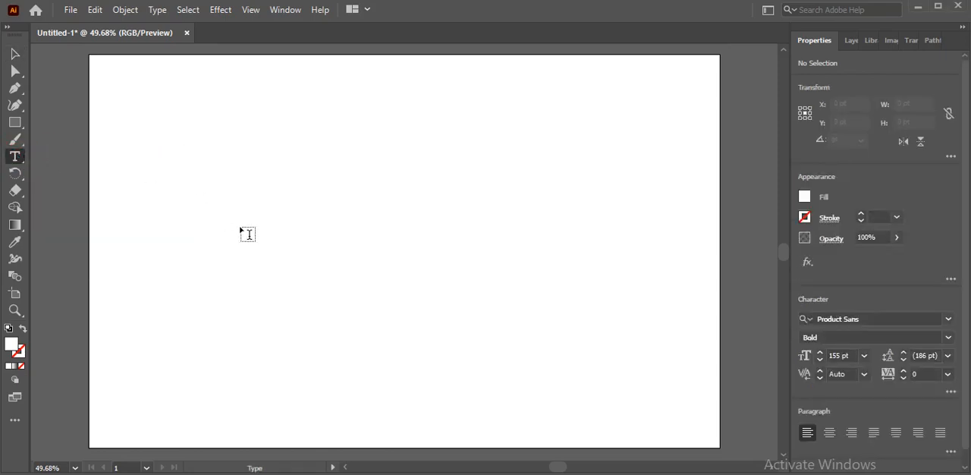
click(271, 223)
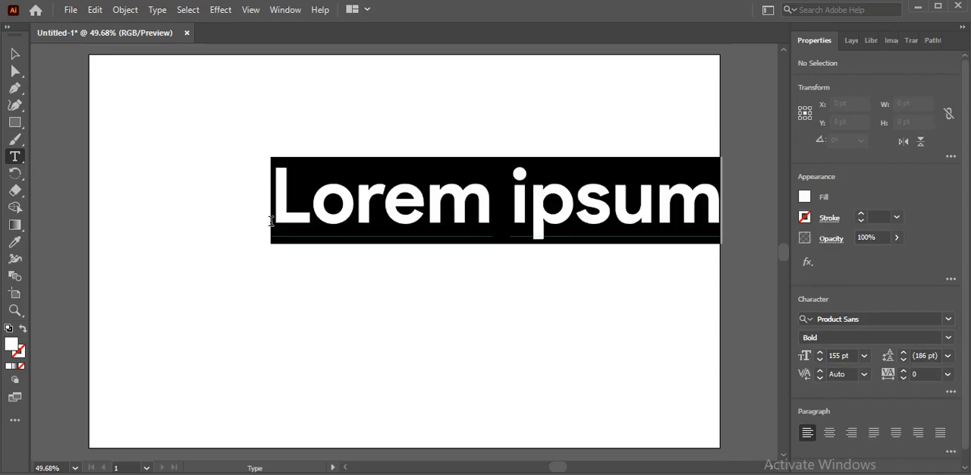
text(G)
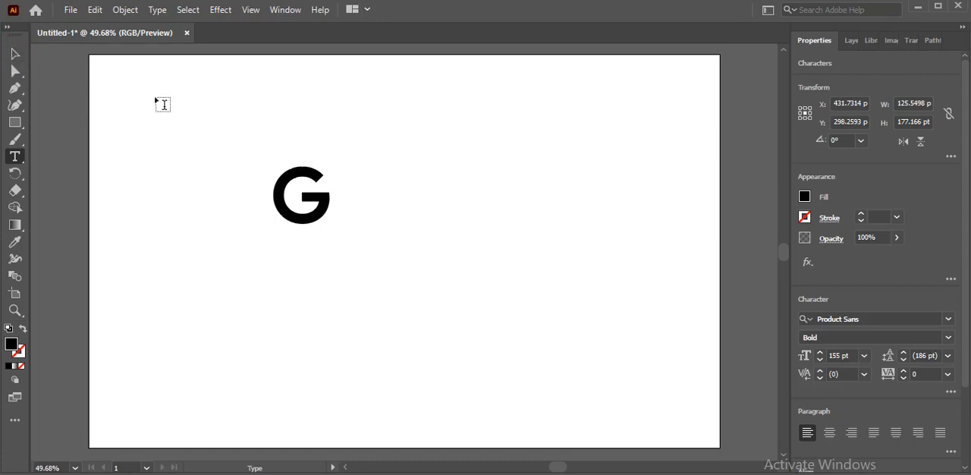
click(15, 53)
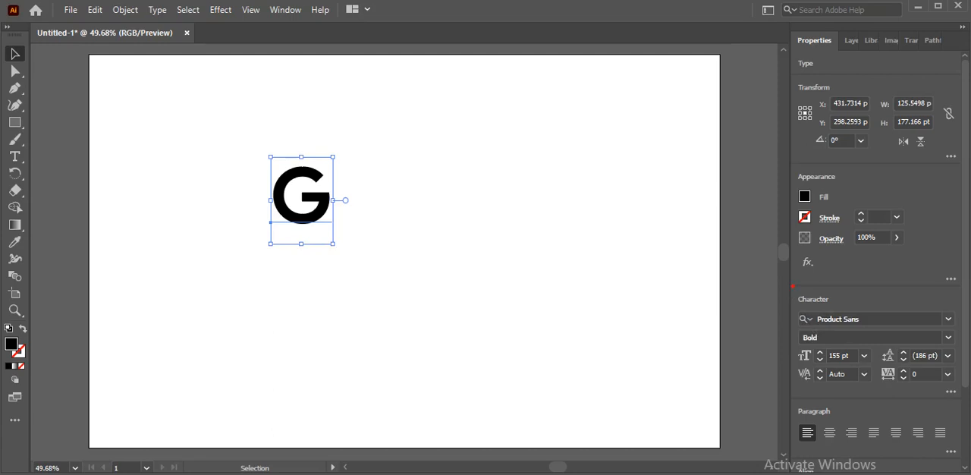
mouse_move(793, 287)
mouse_down()
mouse_move(870, 364)
mouse_move(959, 399)
mouse_up()
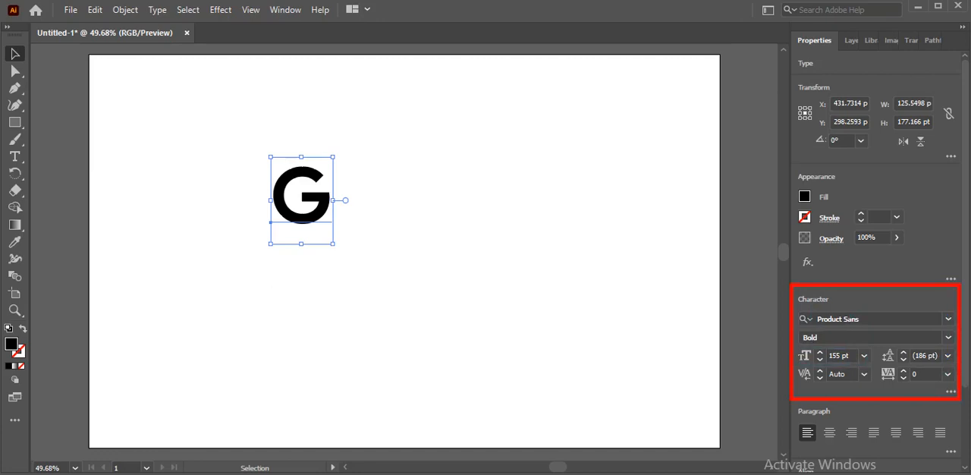
right_click(794, 286)
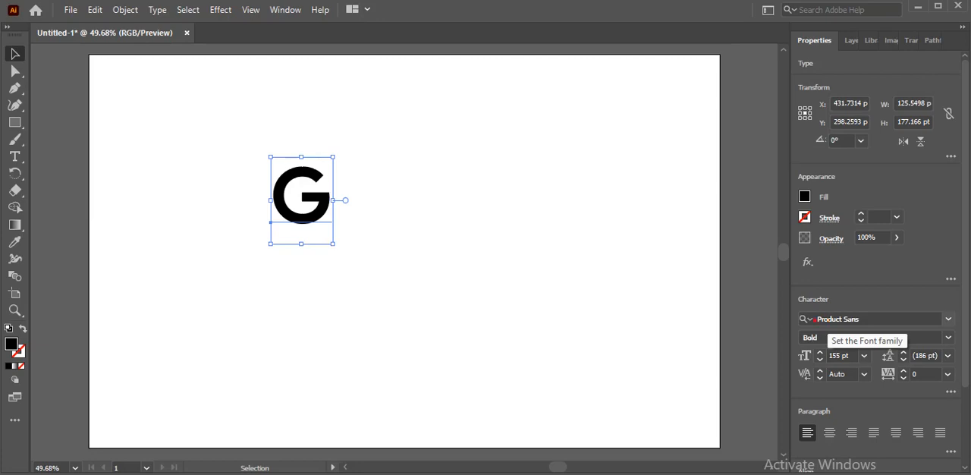
drag(819, 318, 763, 319)
right_click(820, 318)
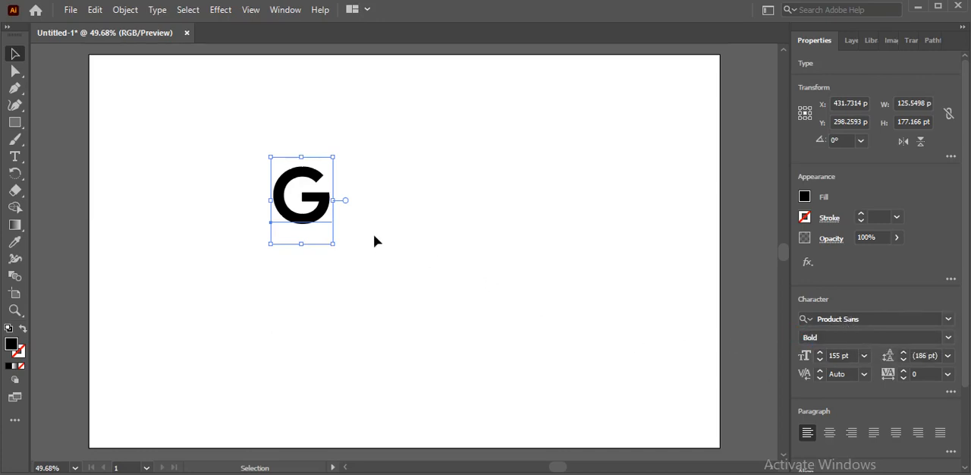
Convert the letter G to outlines and enlarge it to about 387 by 403 pt, placed slightly left of the artboard's centre.
right_click(323, 205)
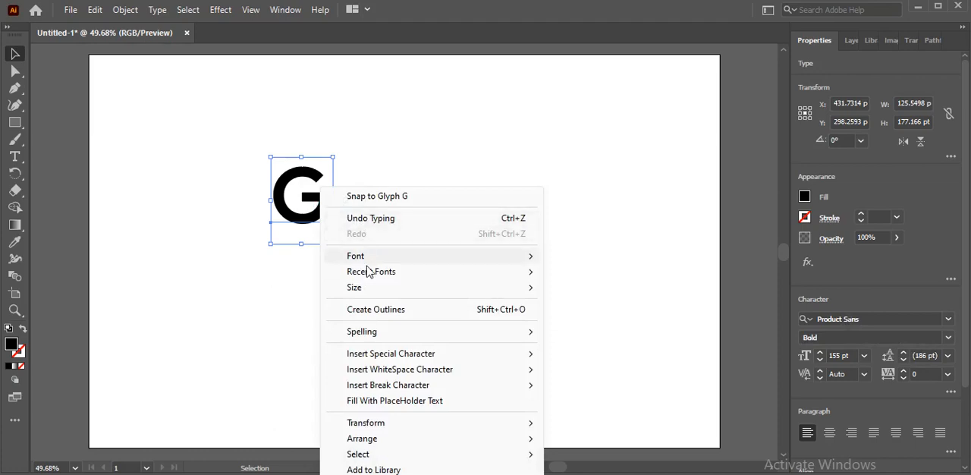
click(396, 314)
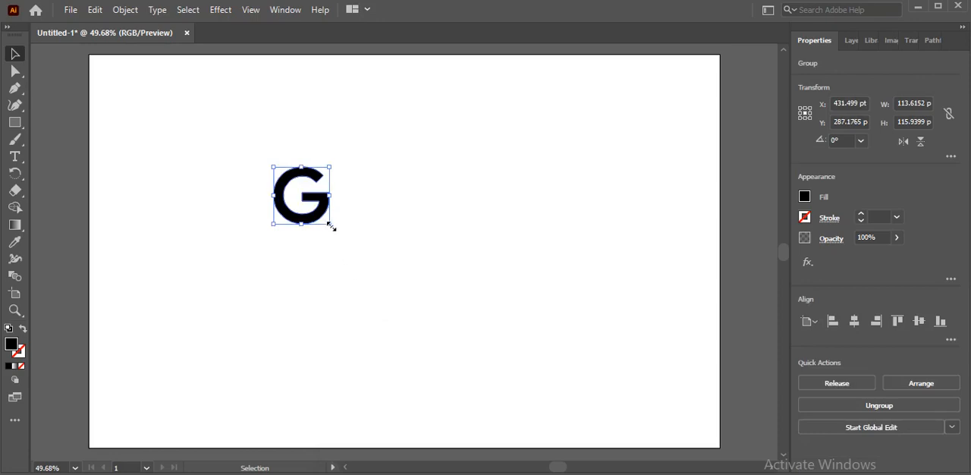
drag(330, 226, 466, 368)
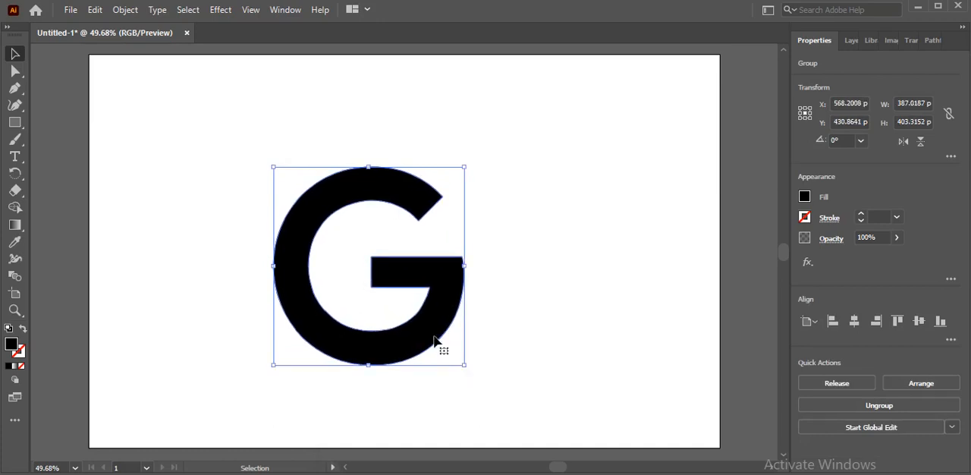
drag(434, 341, 421, 311)
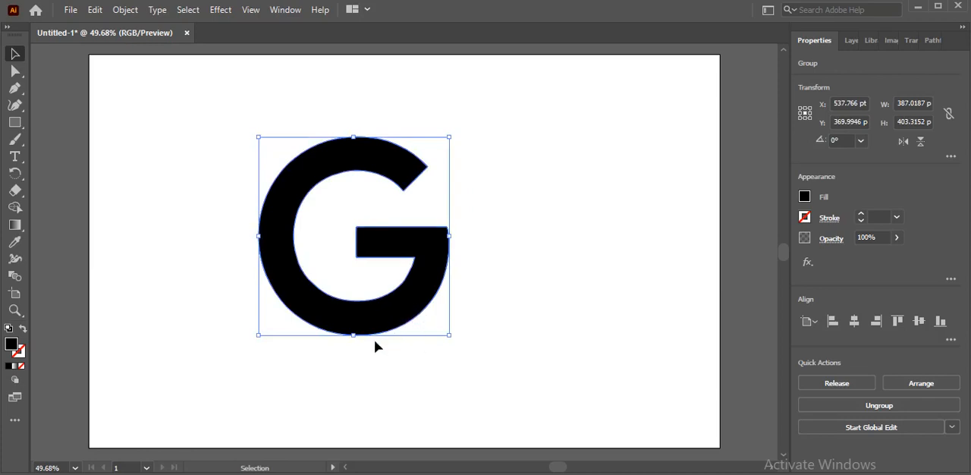
click(309, 377)
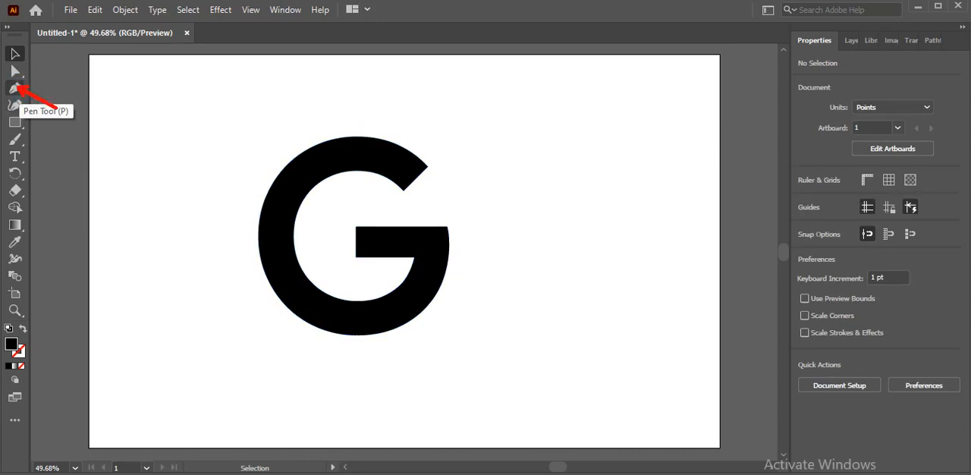
Draw three straight Pen tool lines across the G's stroke, at its upper left, lower left and lower right.
click(15, 88)
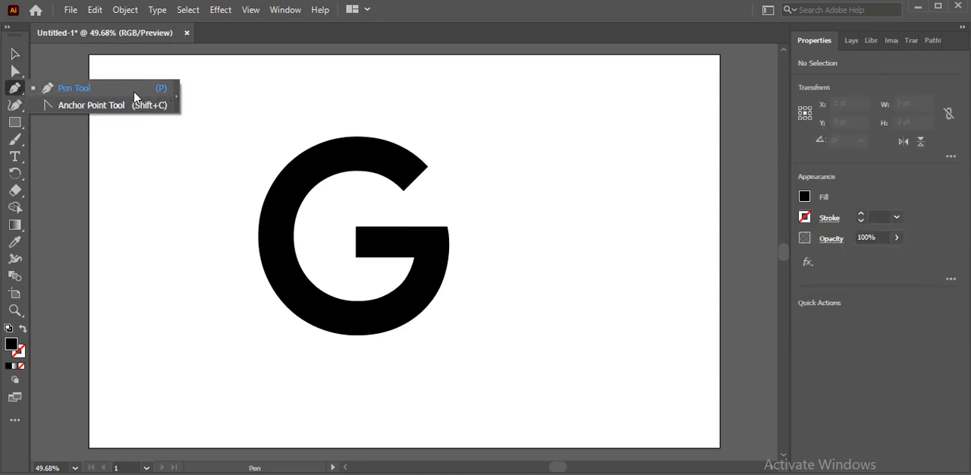
click(67, 90)
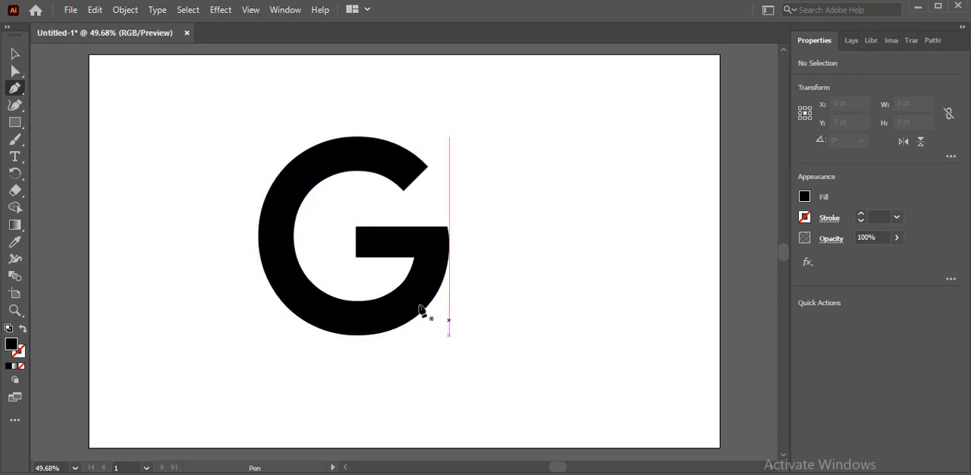
click(299, 206)
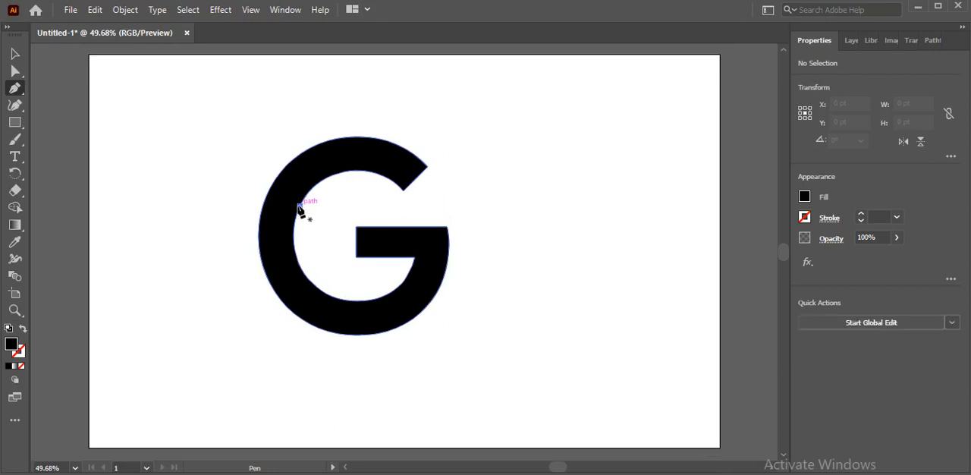
click(242, 167)
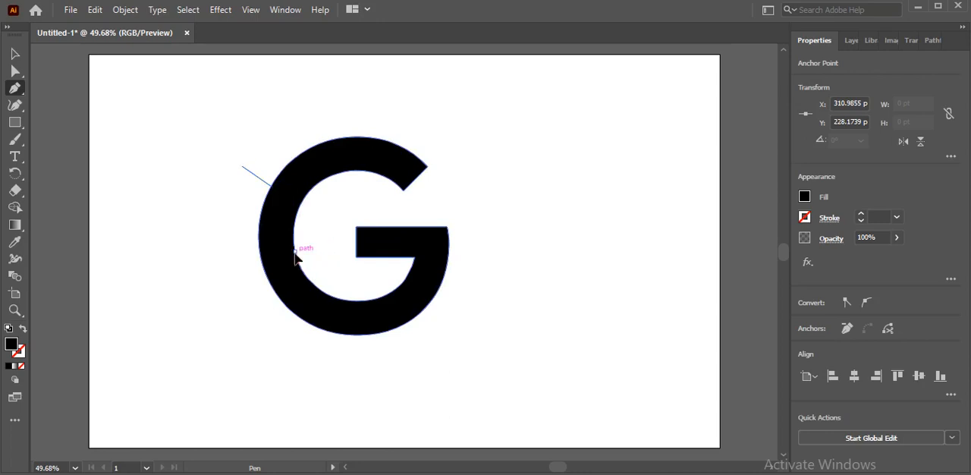
drag(295, 251, 242, 286)
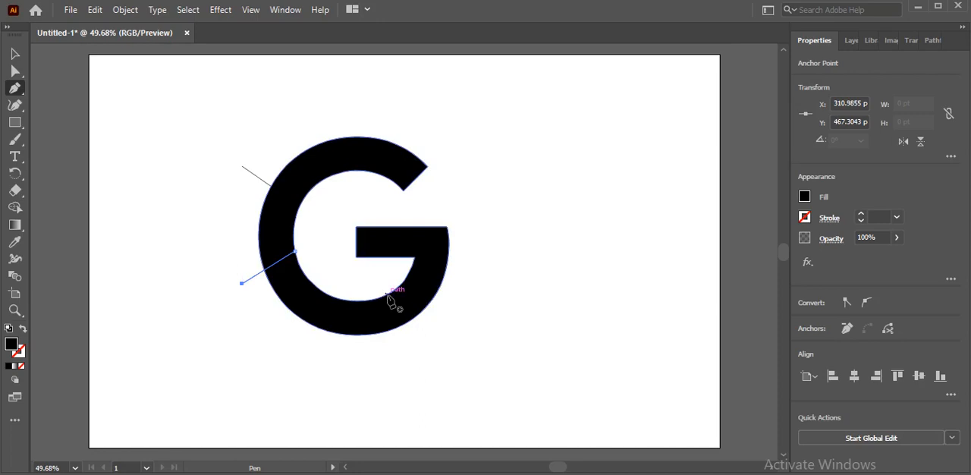
drag(389, 292, 430, 333)
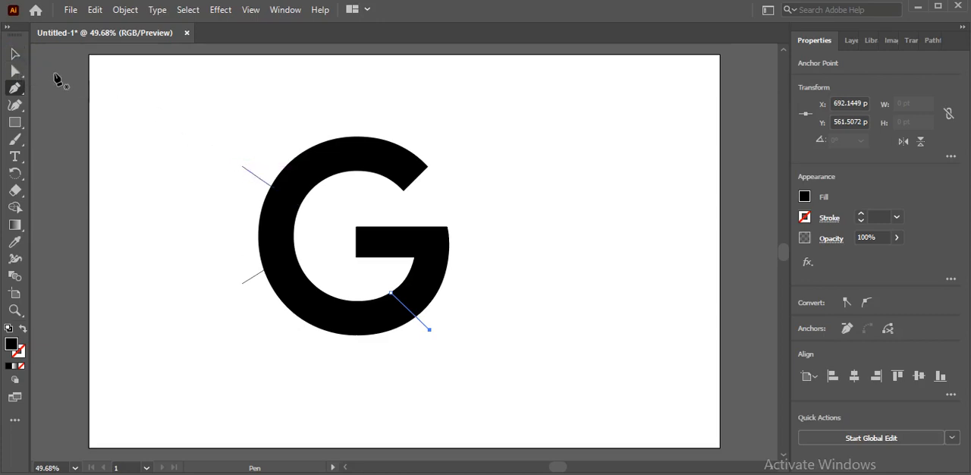
click(15, 54)
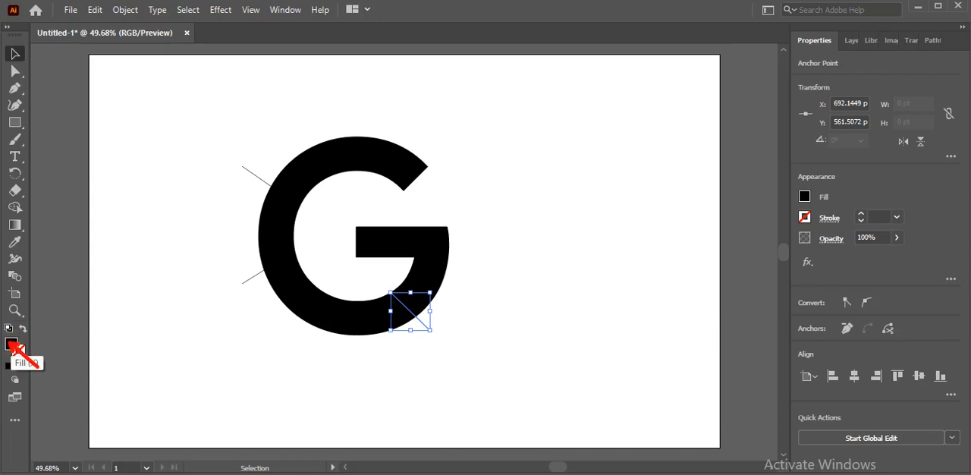
Set the fill of the line crossing the G's lower right to white (#ffffff).
double_click(11, 346)
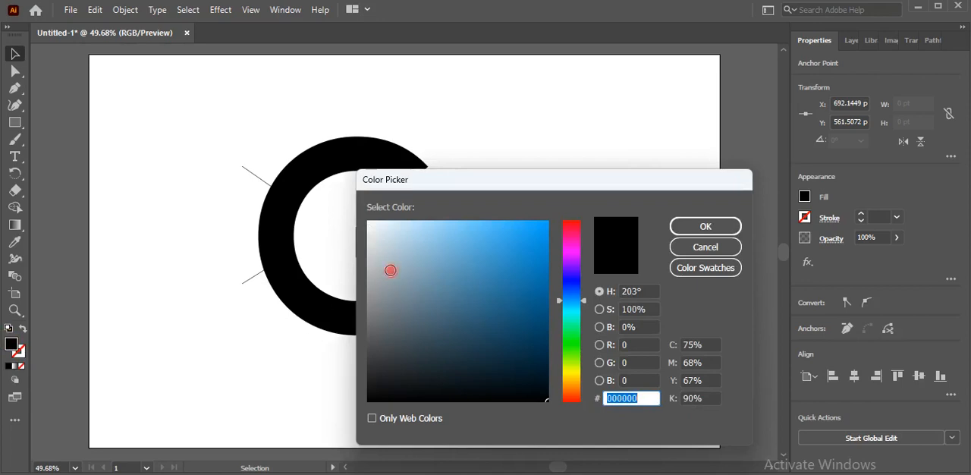
click(389, 271)
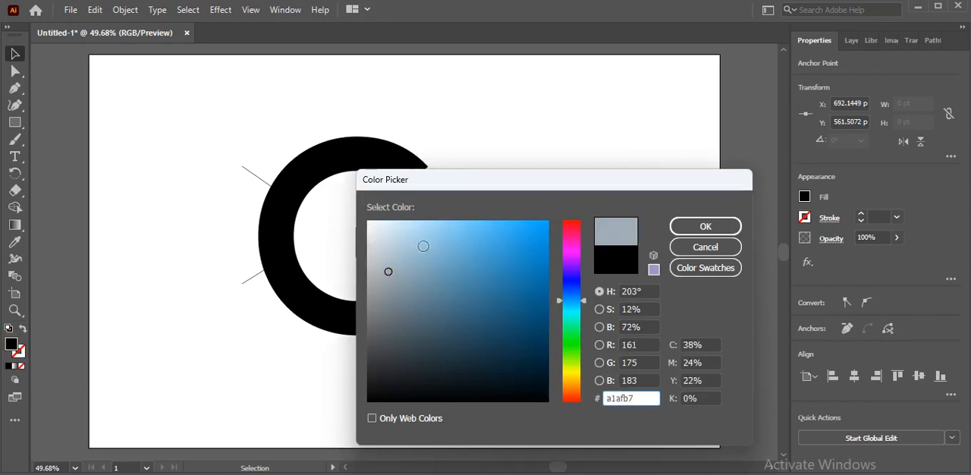
click(367, 222)
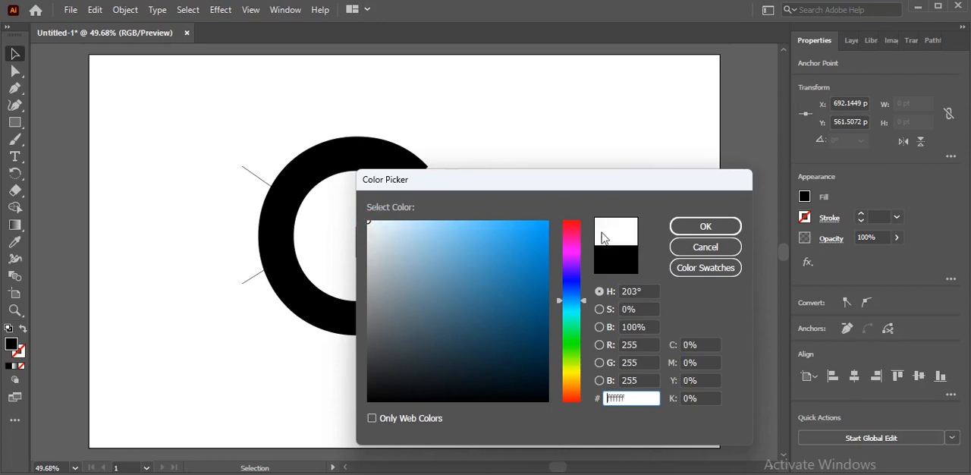
click(703, 228)
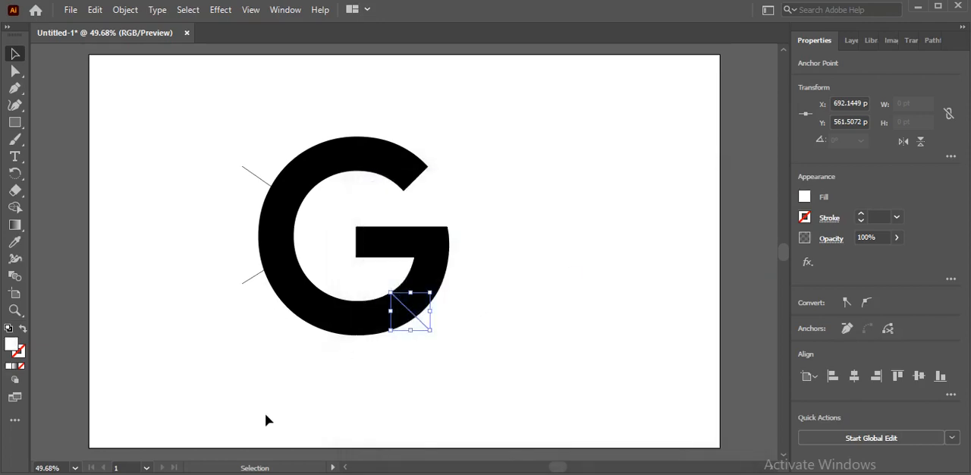
click(266, 418)
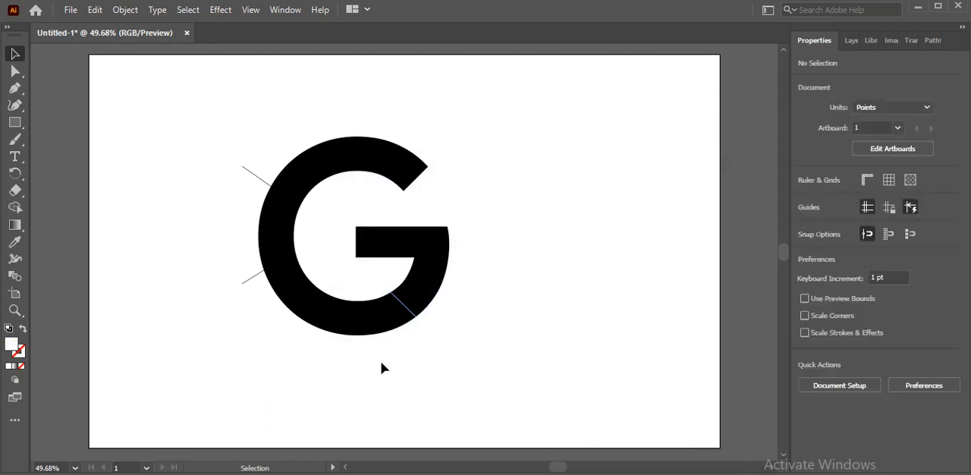
click(416, 321)
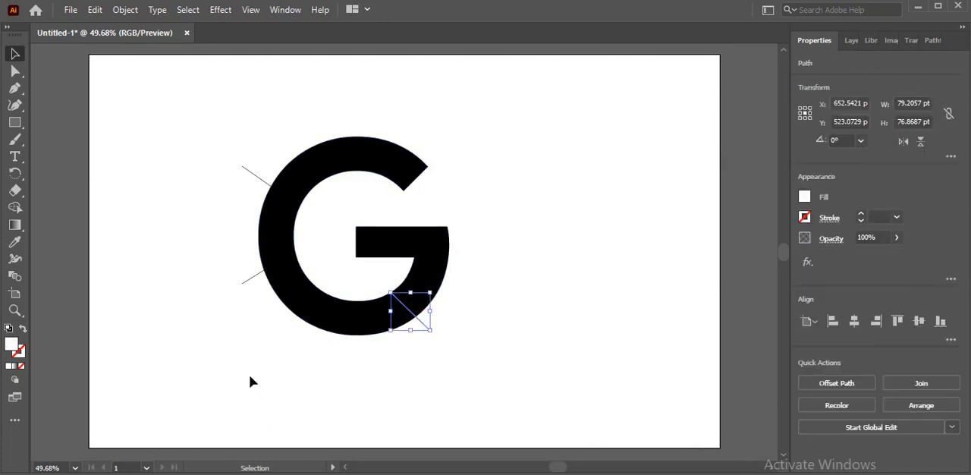
Set the fill of the line crossing the G's lower left to near-white (#fcfcfc).
click(252, 279)
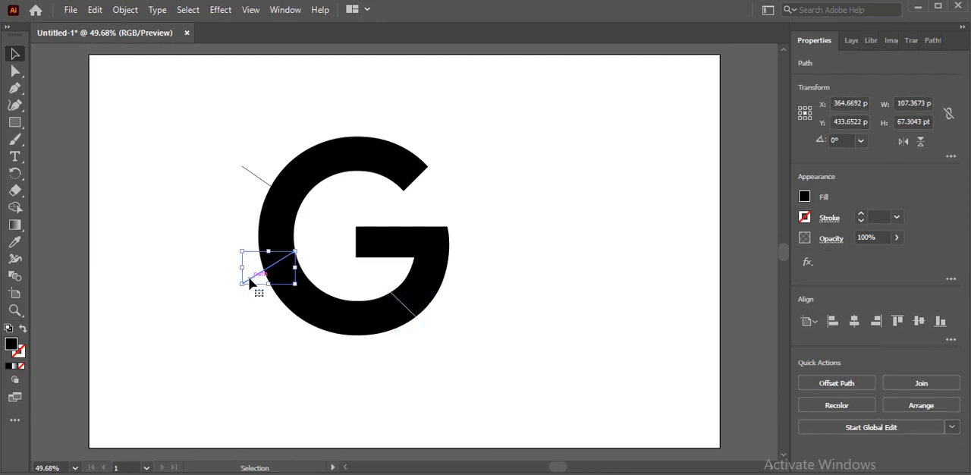
double_click(11, 346)
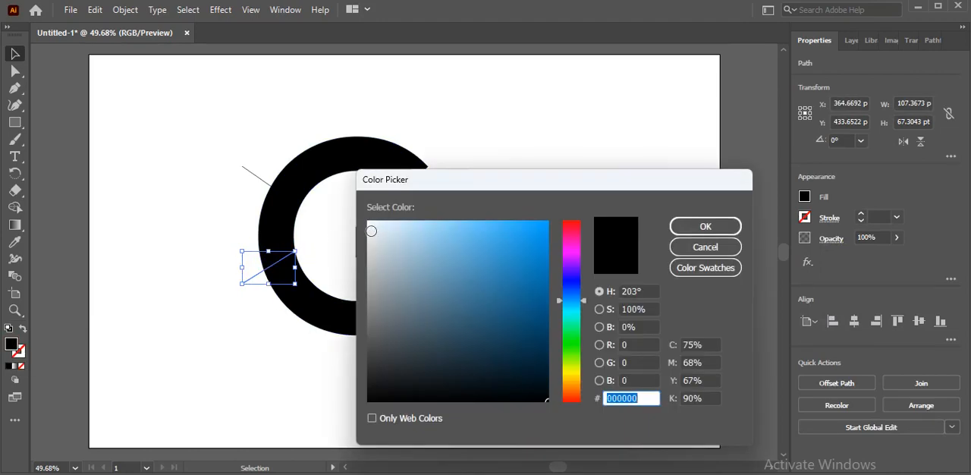
click(369, 221)
click(368, 222)
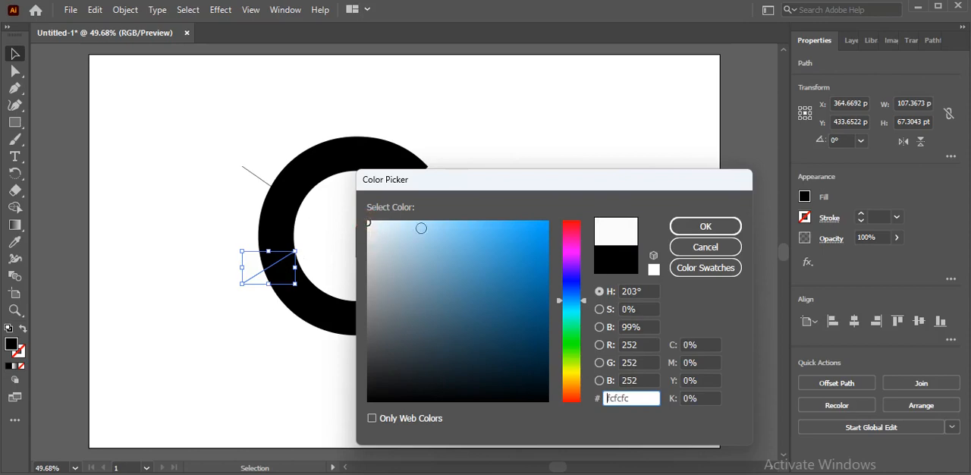
click(693, 227)
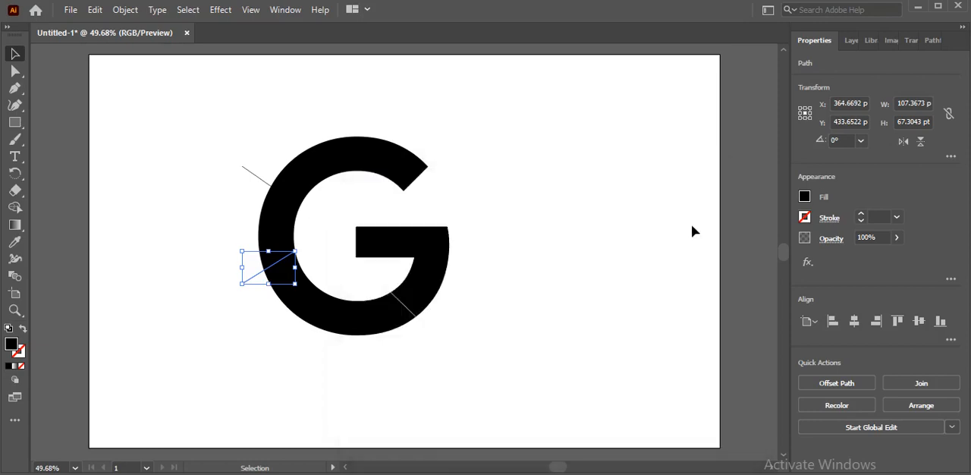
click(282, 408)
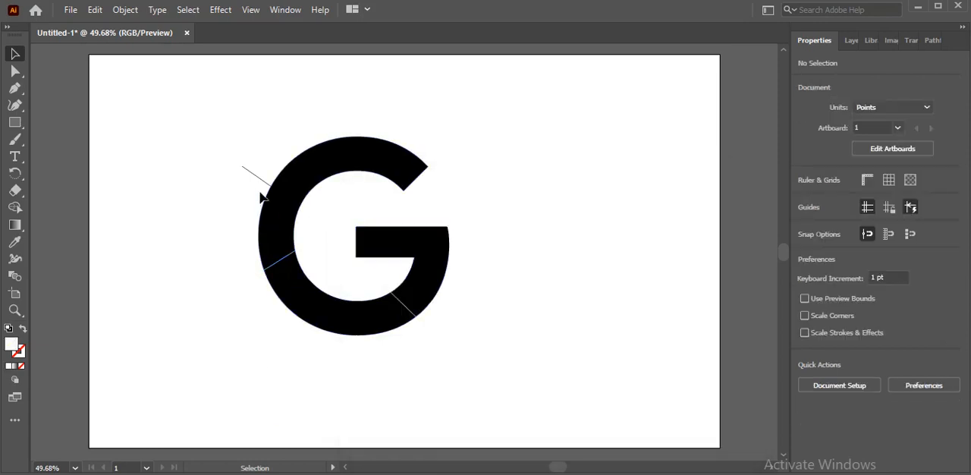
click(272, 269)
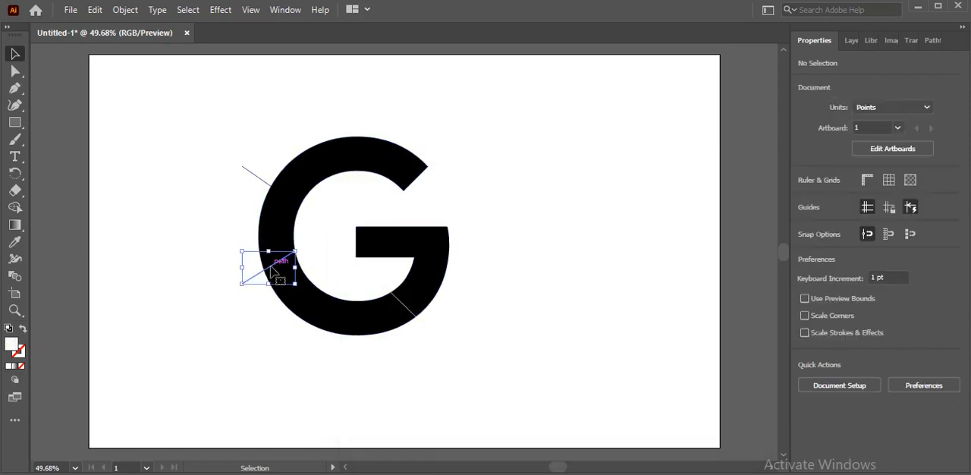
Set the fill of the line crossing the G's upper left to white (#ffffff).
click(260, 182)
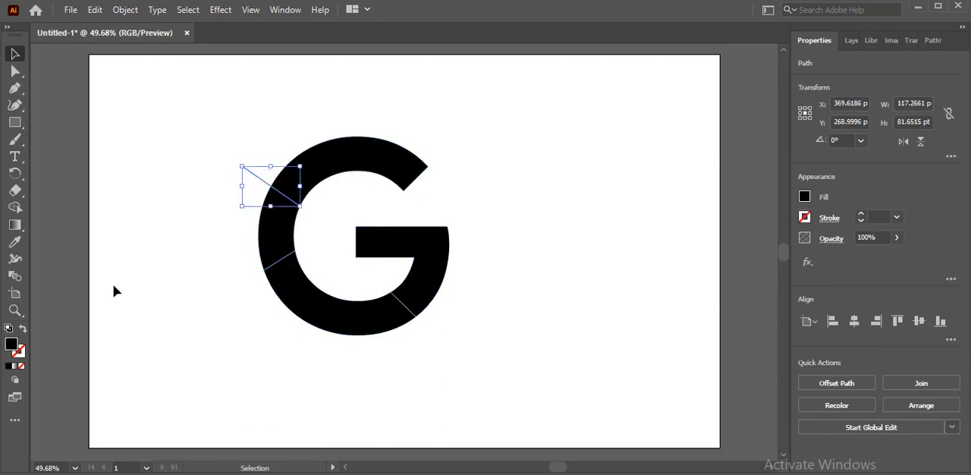
double_click(11, 346)
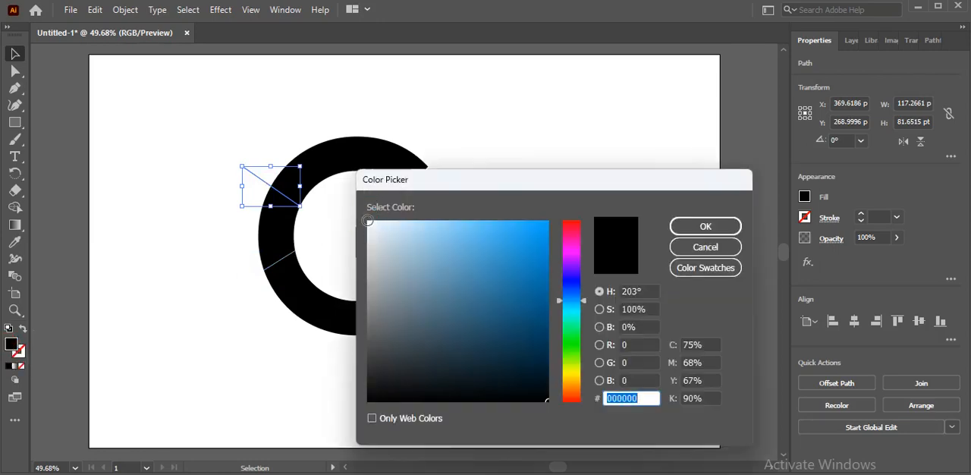
click(367, 220)
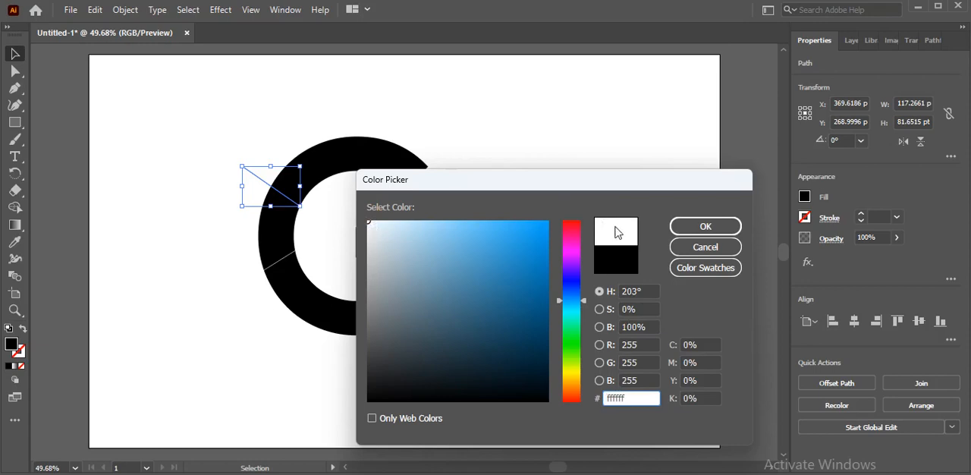
click(699, 227)
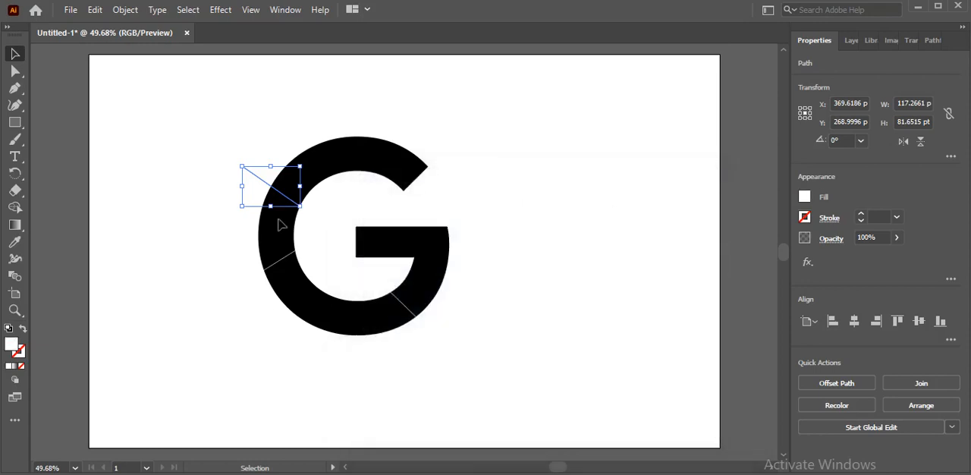
click(208, 232)
click(282, 199)
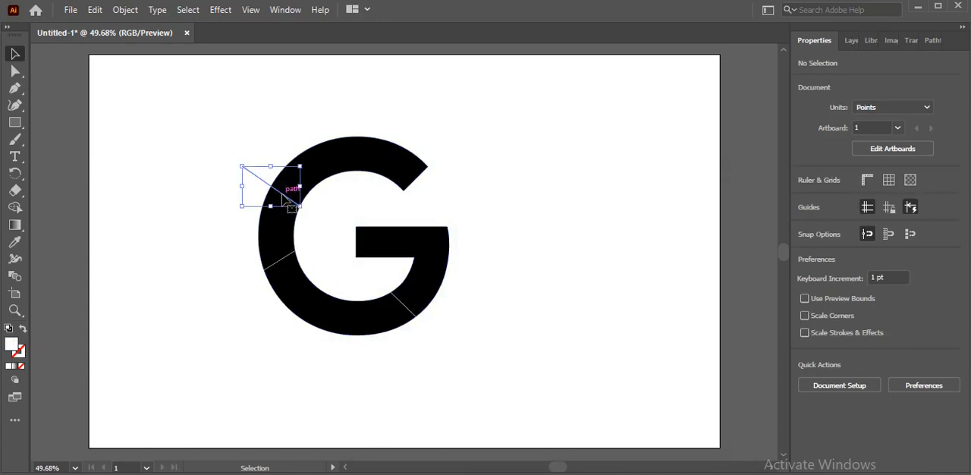
click(290, 260)
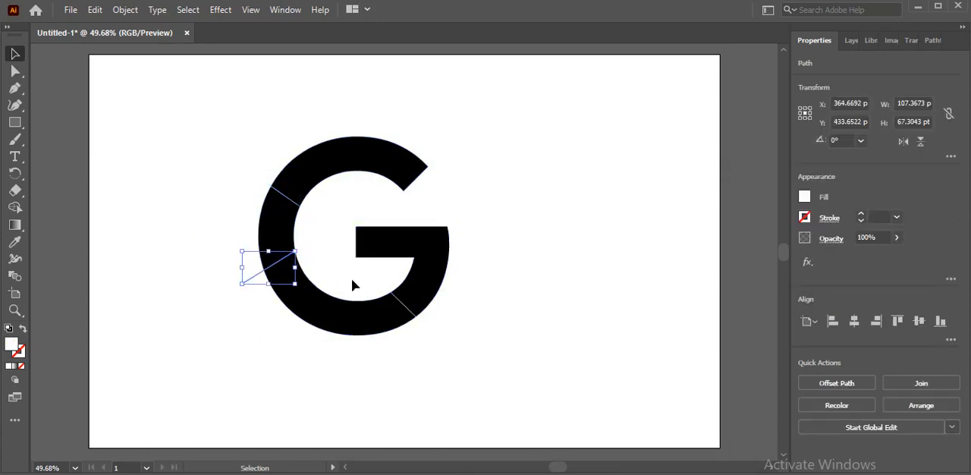
click(395, 297)
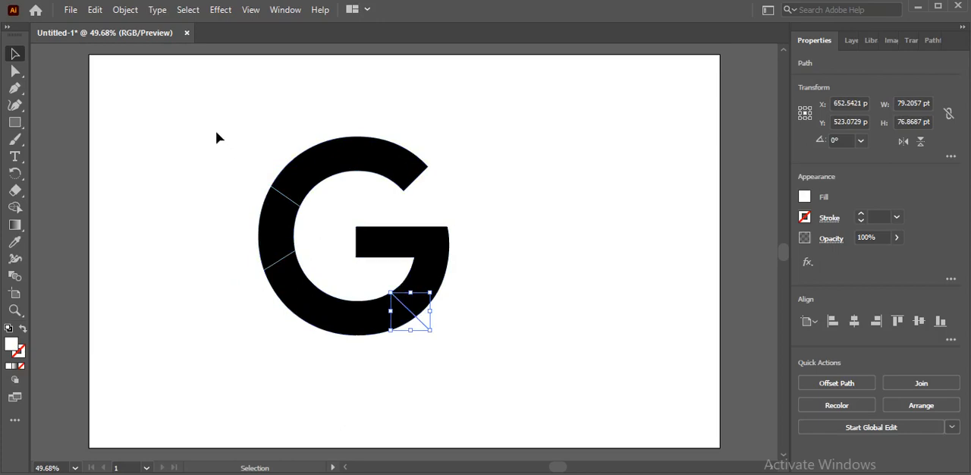
drag(194, 108, 468, 342)
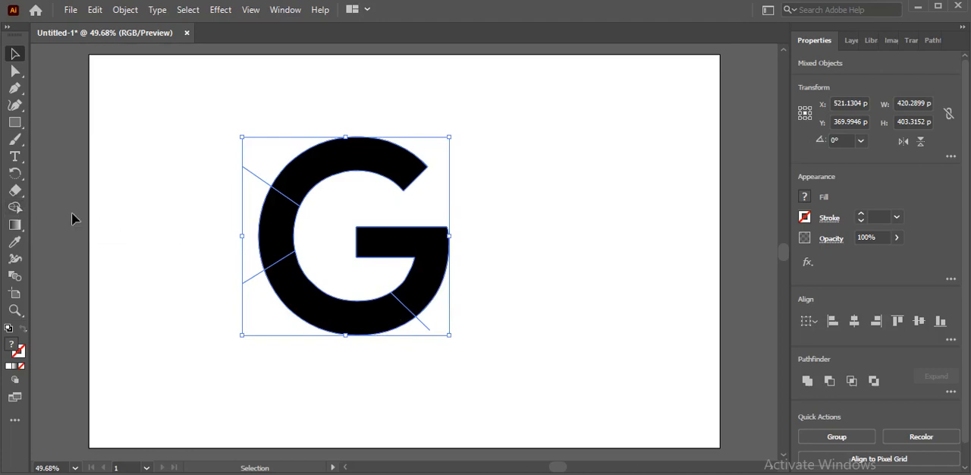
click(173, 203)
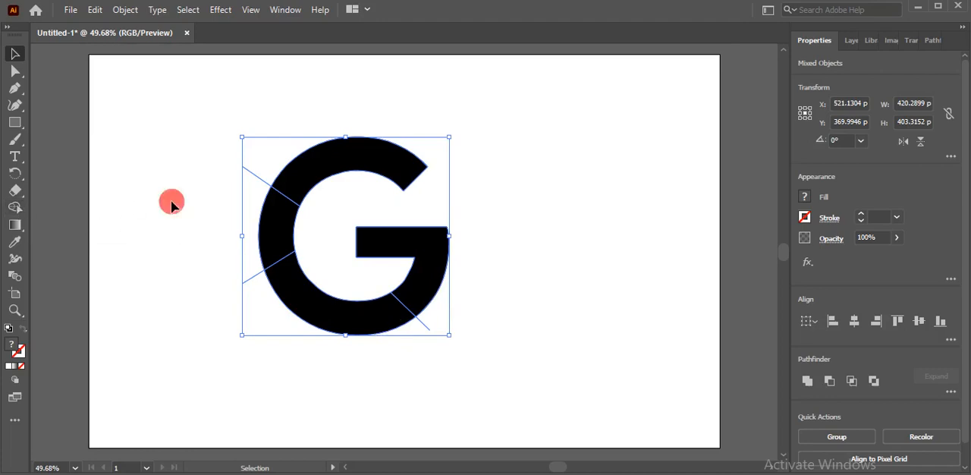
click(261, 182)
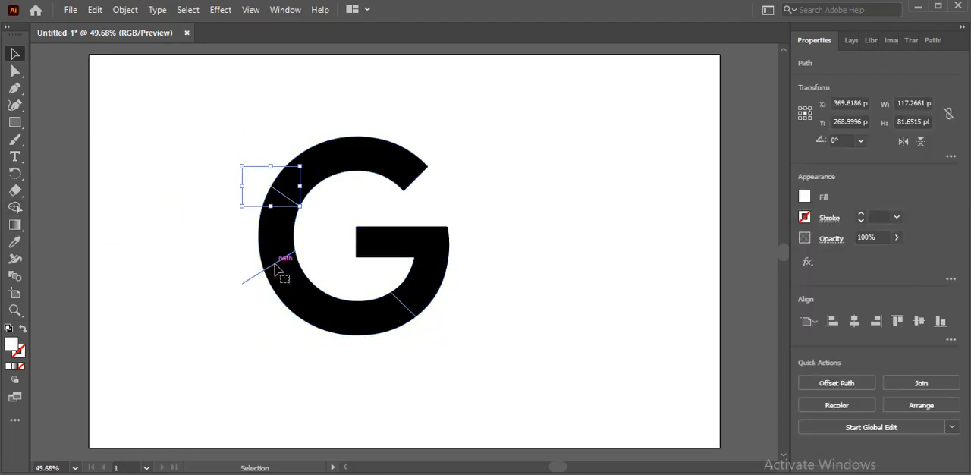
click(275, 264)
click(405, 311)
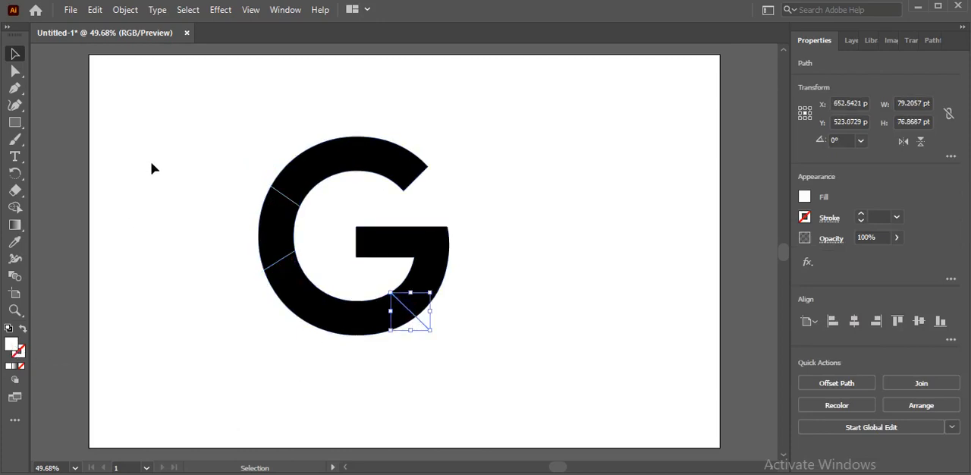
Select the G with all three lines and split off its upper arc using the Shape Builder tool.
key(ctrl+a)
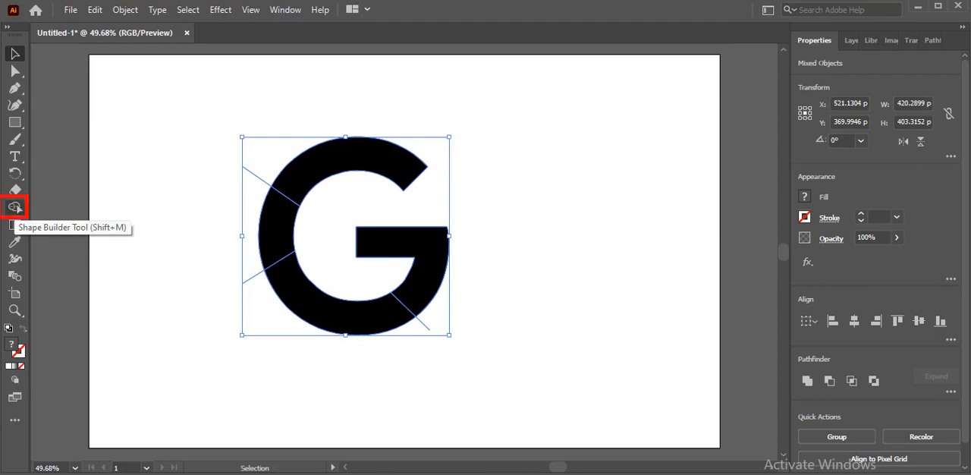
click(16, 210)
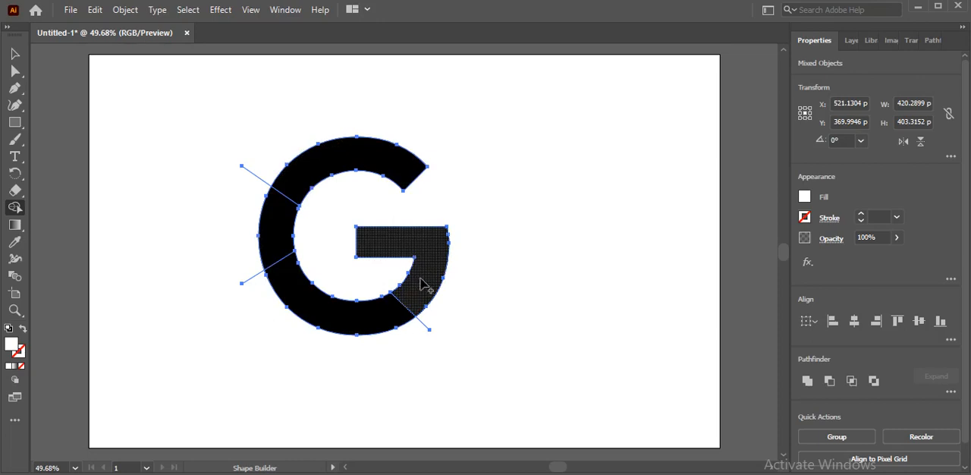
click(399, 180)
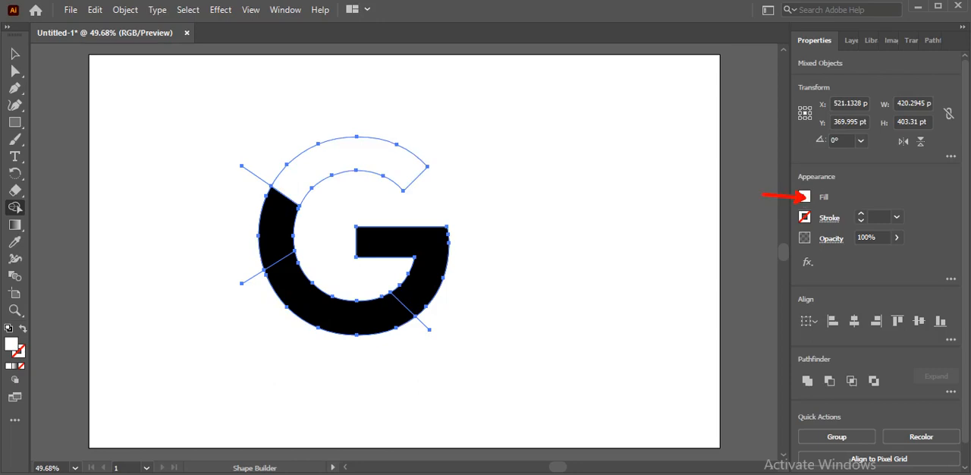
Fill the G's upper arc with red using the Shape Builder.
click(805, 200)
click(805, 199)
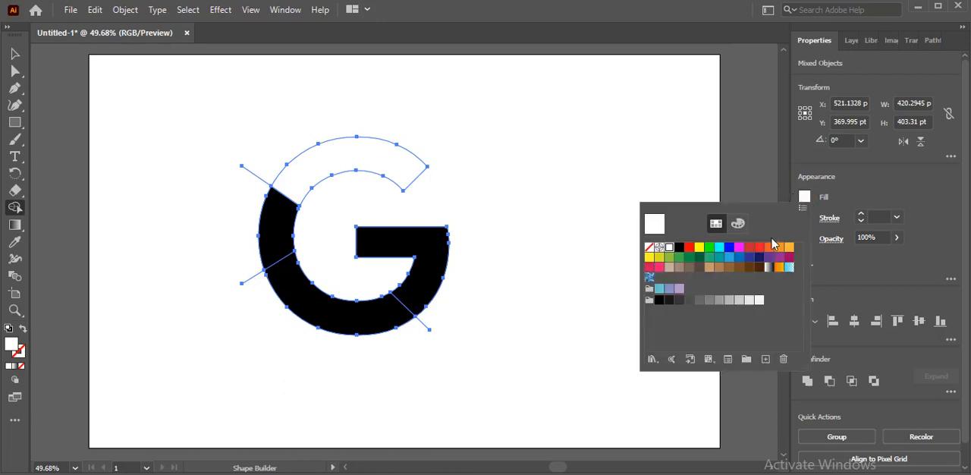
click(688, 253)
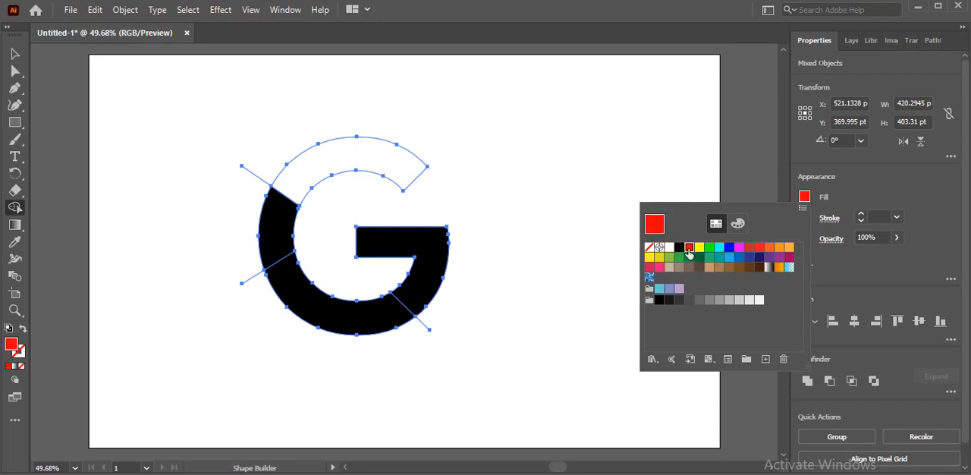
click(388, 170)
click(387, 168)
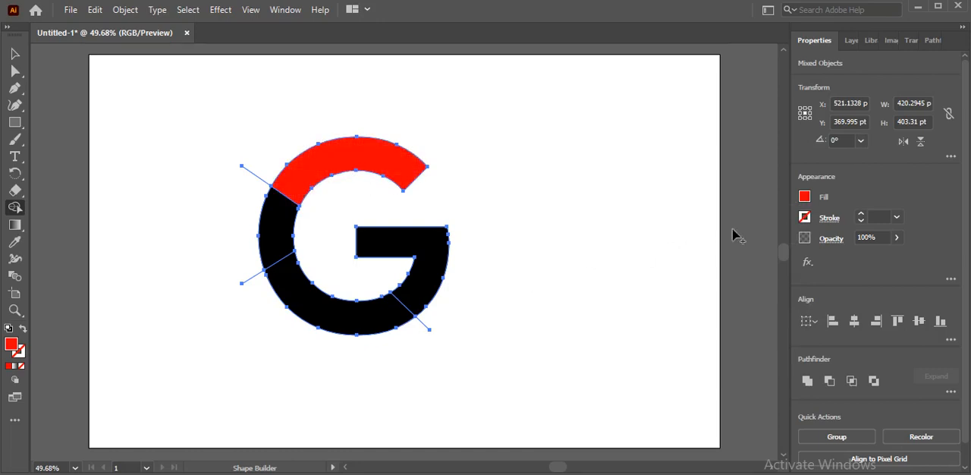
Fill the G's left segment between the two left lines with orange (R=251 G=176 B=59) using the Shape Builder.
click(804, 198)
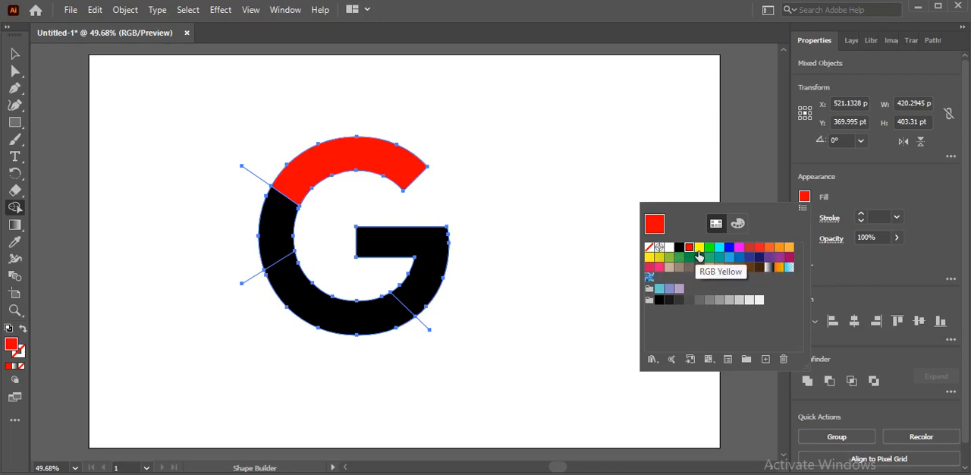
click(789, 248)
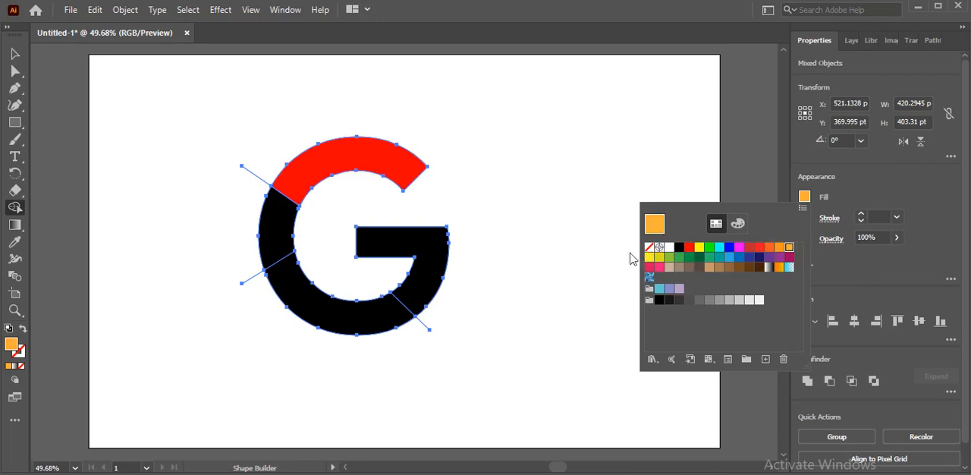
click(277, 225)
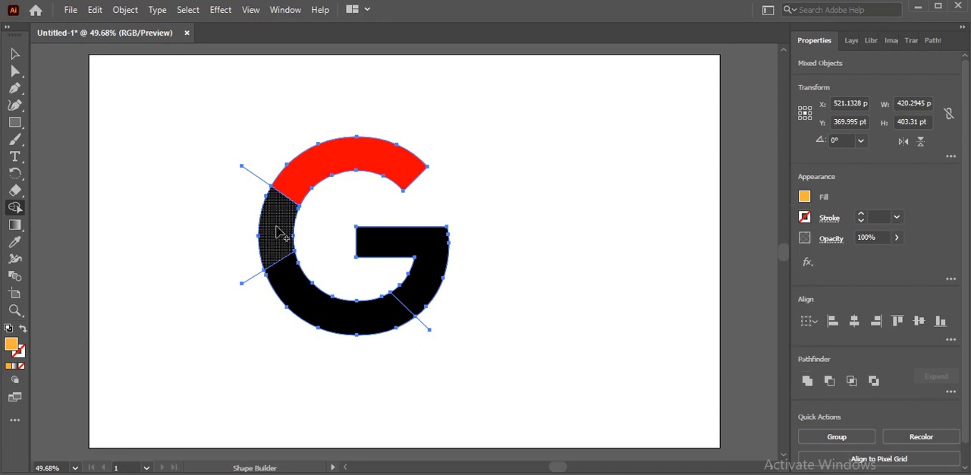
click(277, 225)
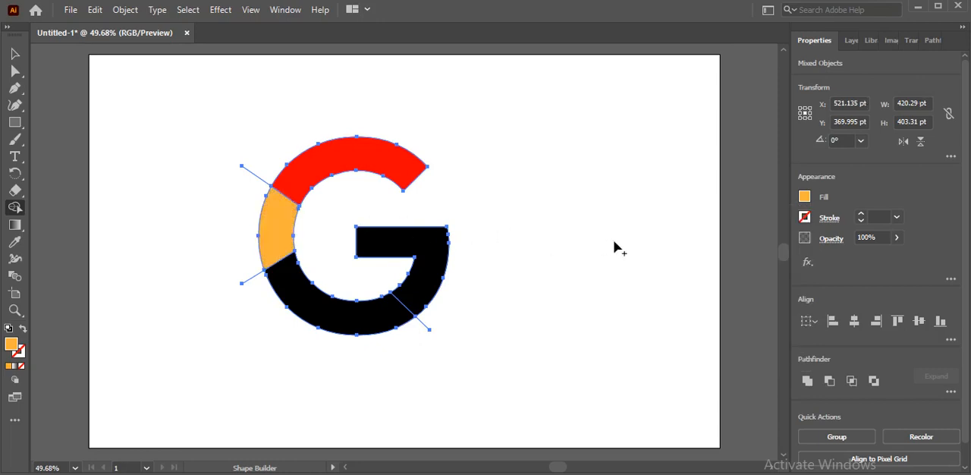
Fill the G's bottom segment with green (R=57 G=181 B=74) using the Shape Builder.
click(805, 198)
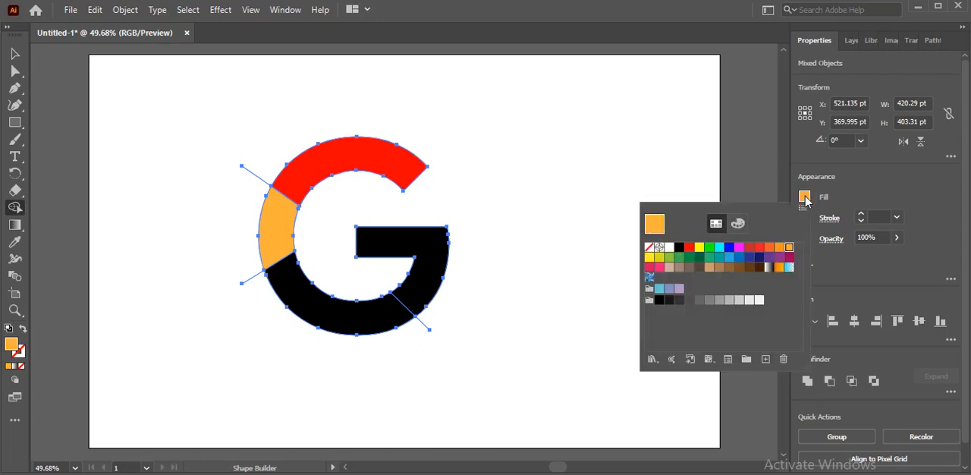
click(689, 257)
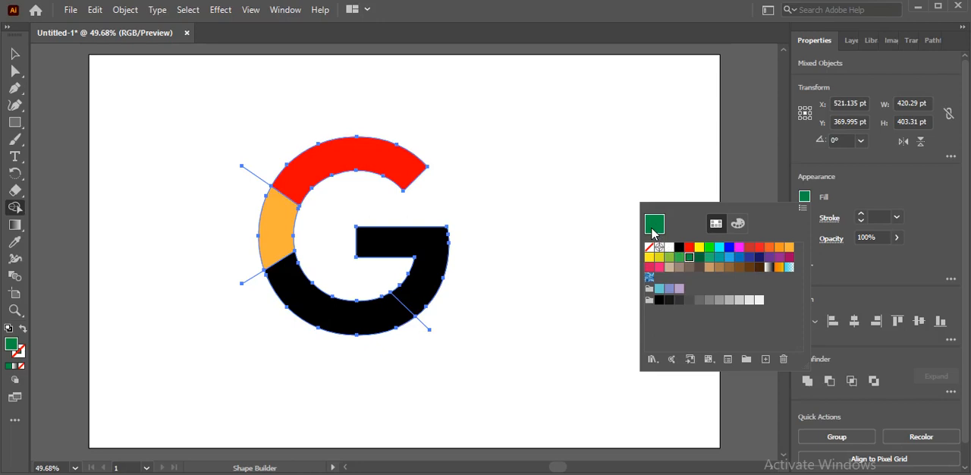
click(680, 258)
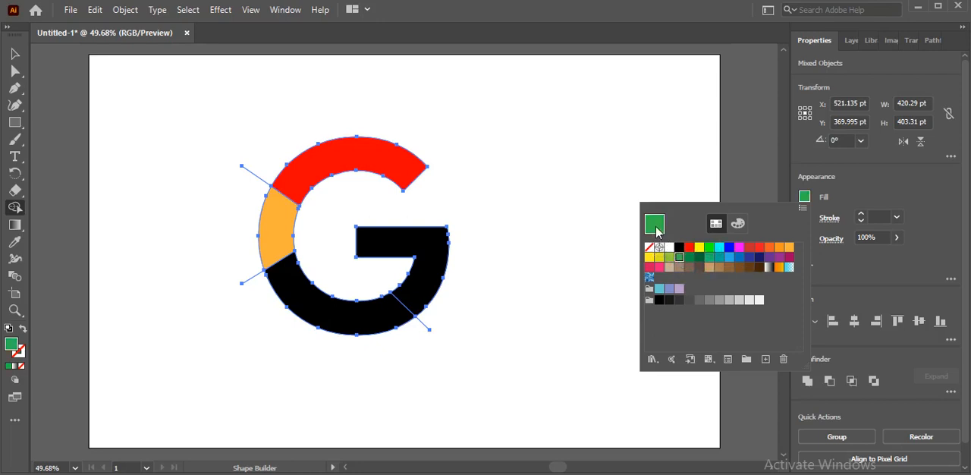
click(688, 258)
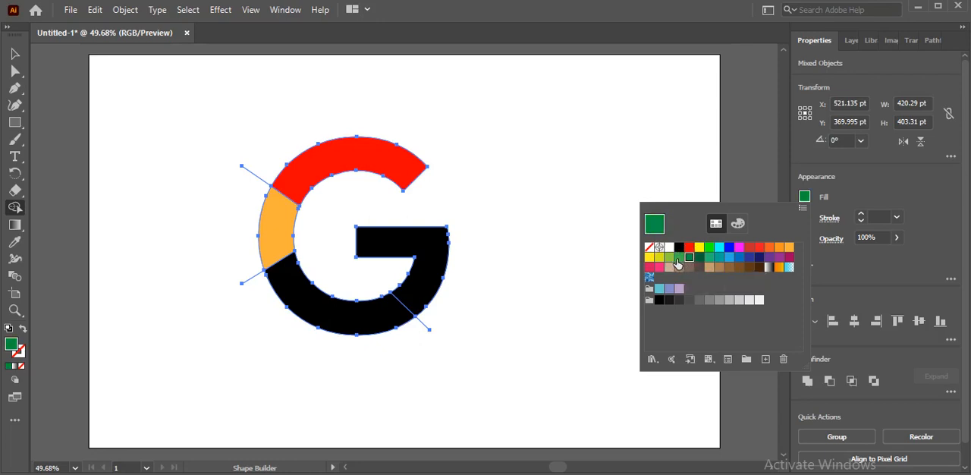
click(677, 259)
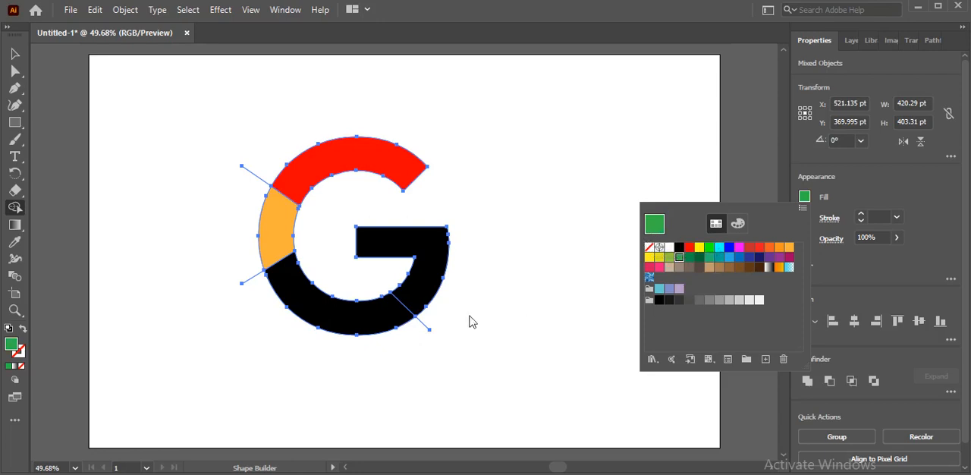
click(341, 313)
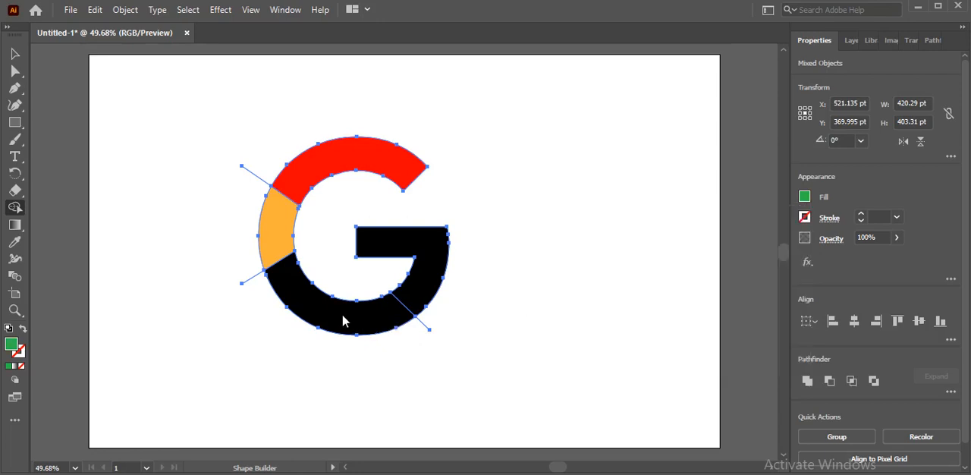
click(342, 314)
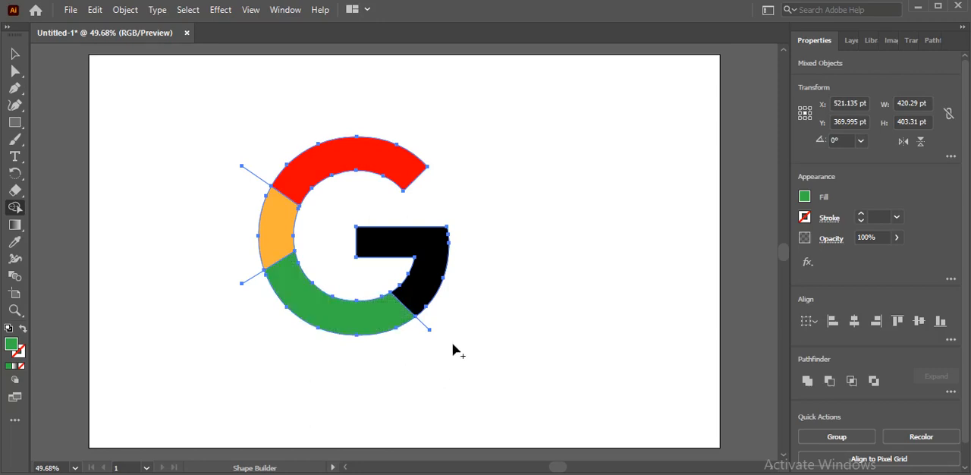
Fill the G's right segment, including its crossbar, with blue (R=0 G=113 B=188) using the Shape Builder.
click(803, 198)
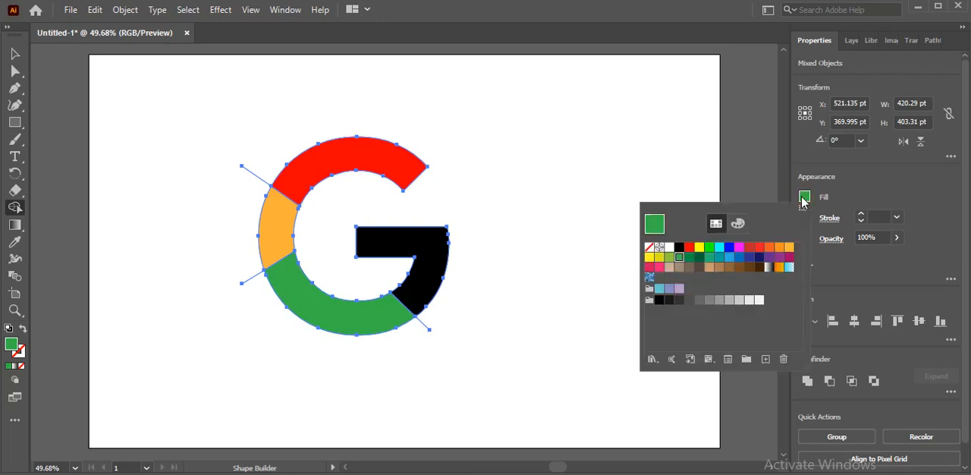
click(739, 258)
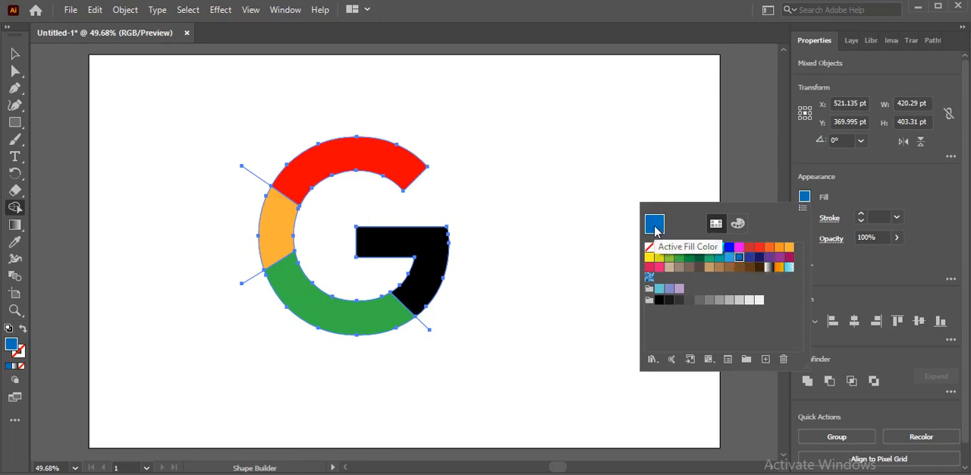
click(749, 257)
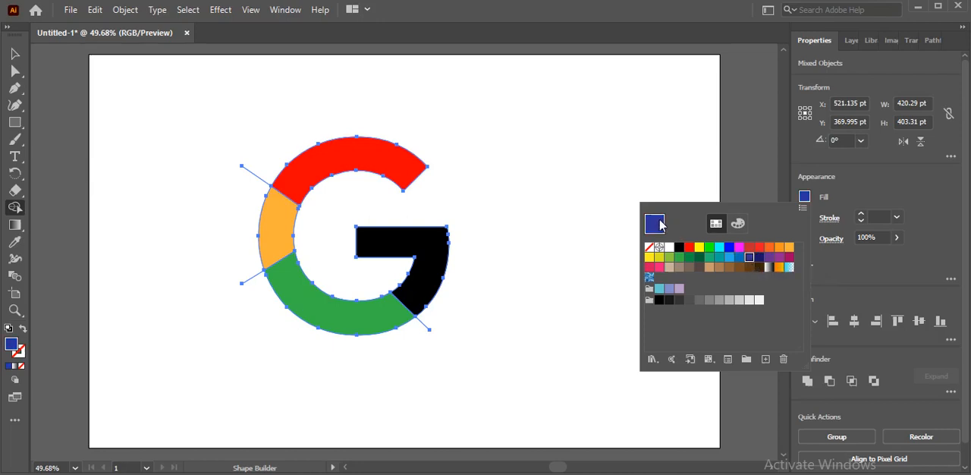
click(729, 257)
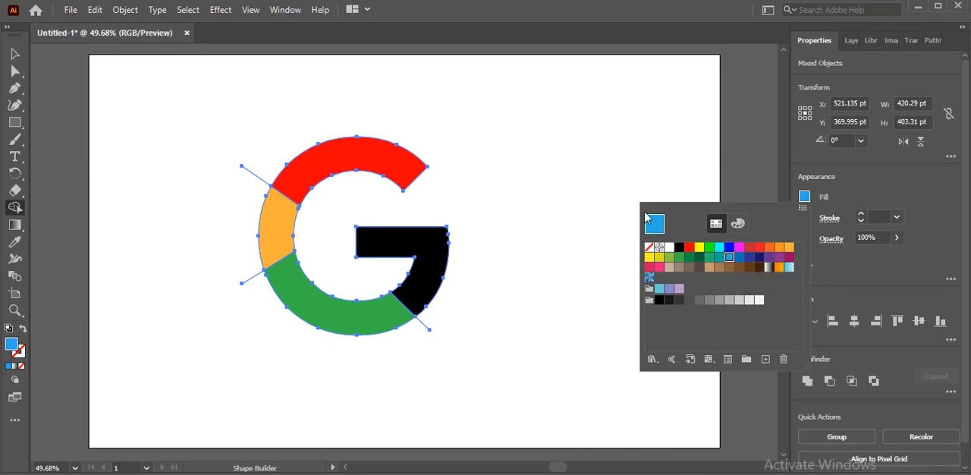
click(729, 248)
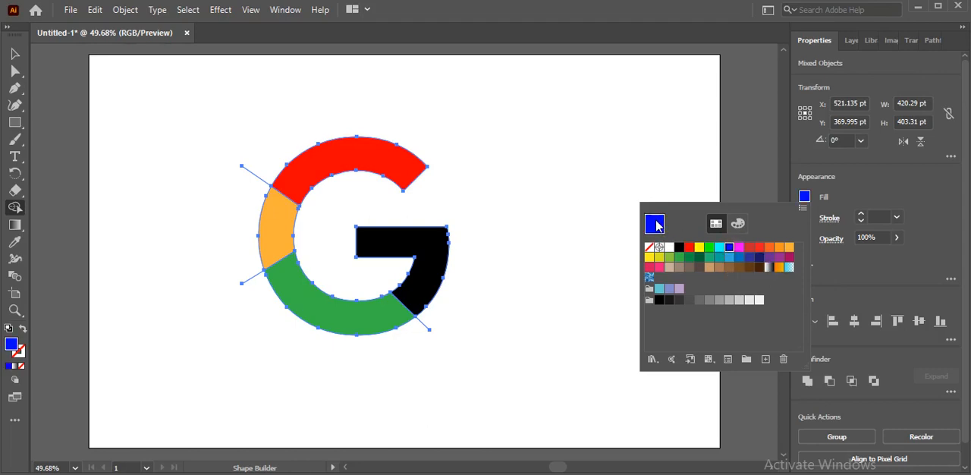
click(750, 258)
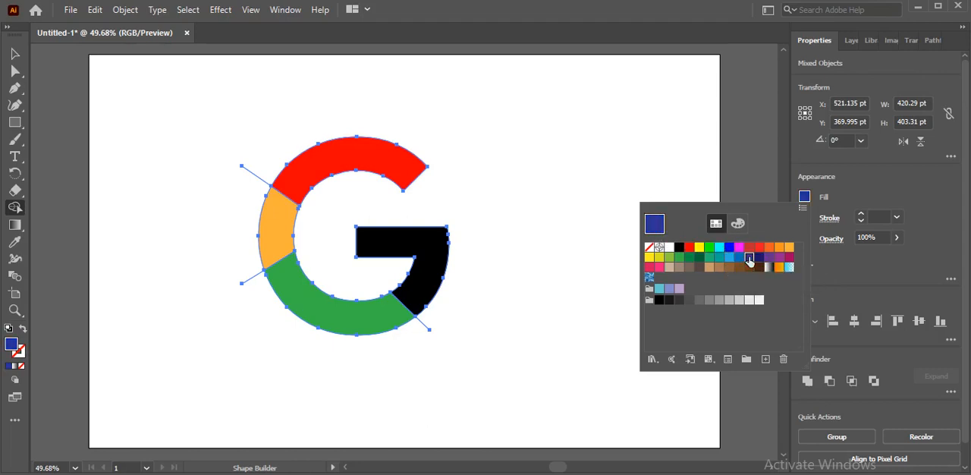
click(740, 257)
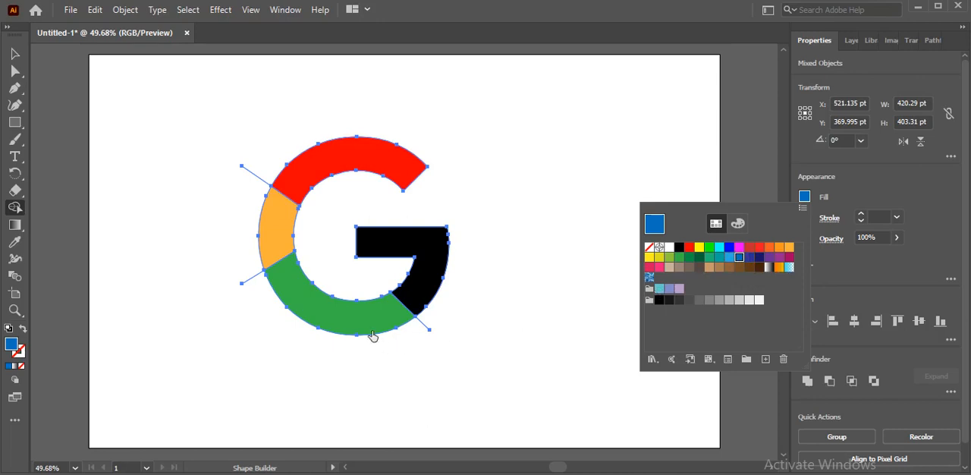
click(425, 276)
click(425, 277)
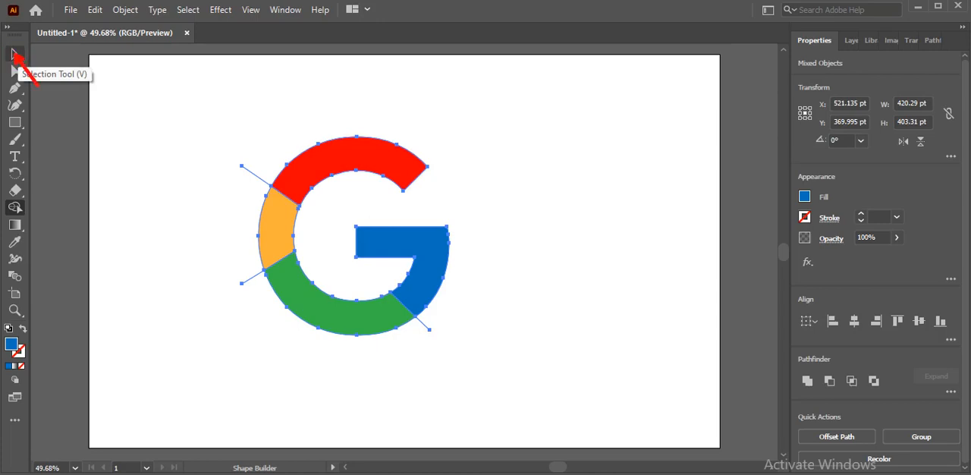
Switch to the Selection tool, leaving the artwork's position unchanged, and deselect everything.
click(15, 54)
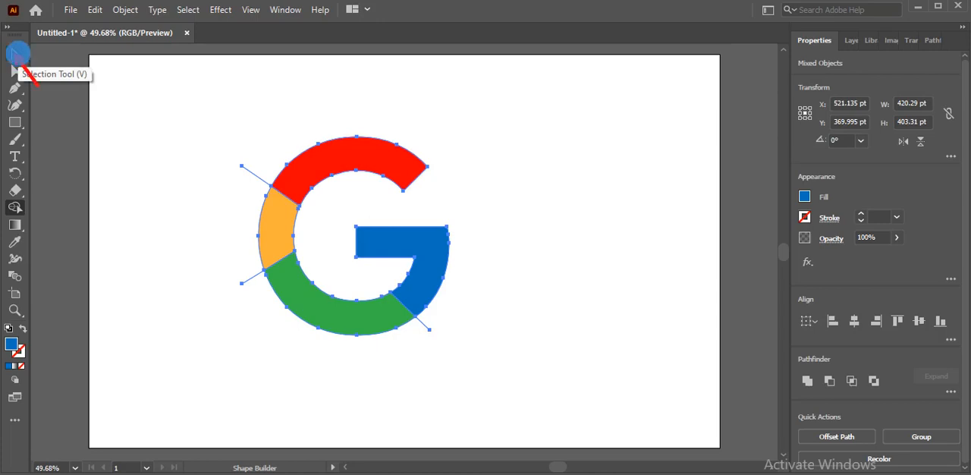
double_click(17, 54)
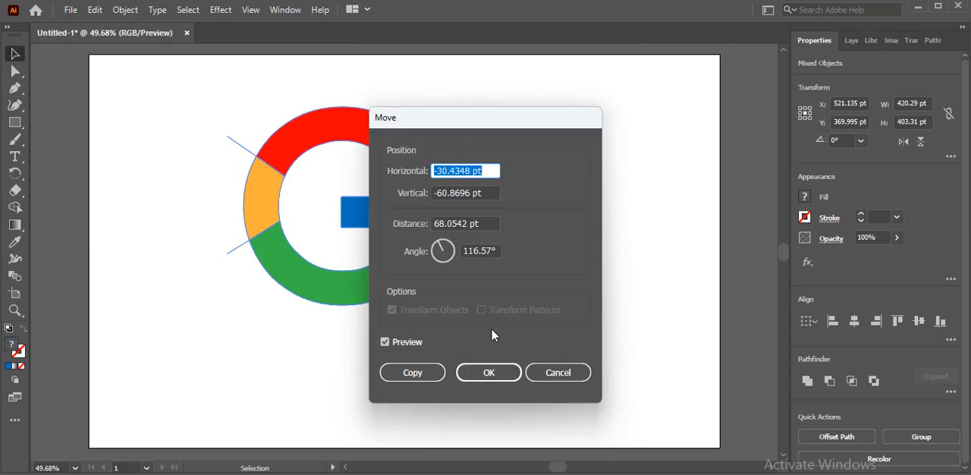
click(554, 373)
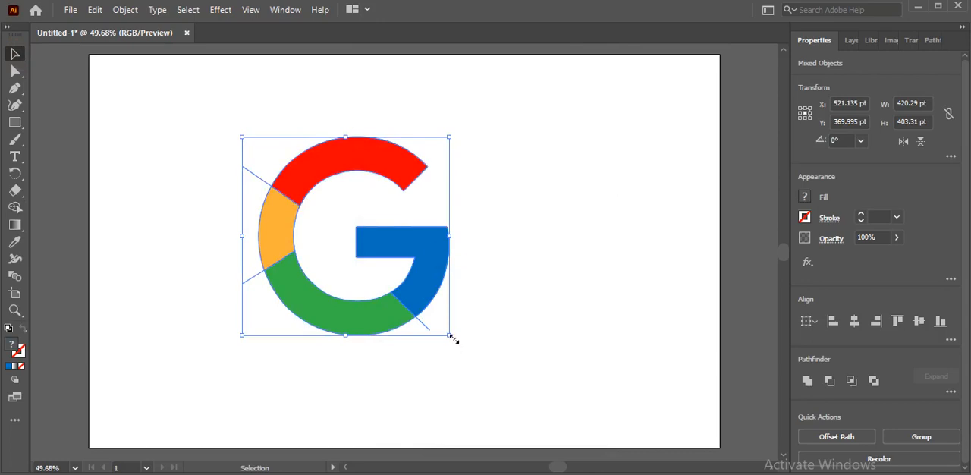
click(536, 326)
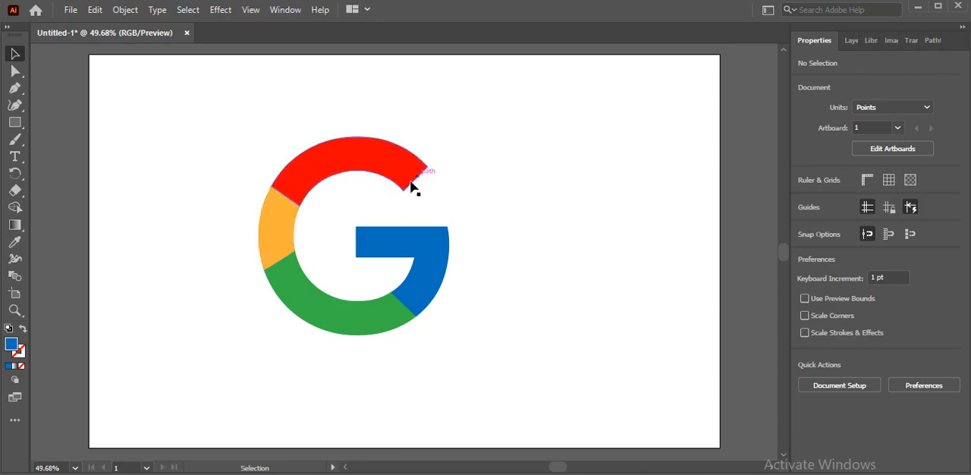
Select the whole G logo with its lines, move it about 65 pt to the right on the artboard, and deselect it.
drag(158, 113, 459, 340)
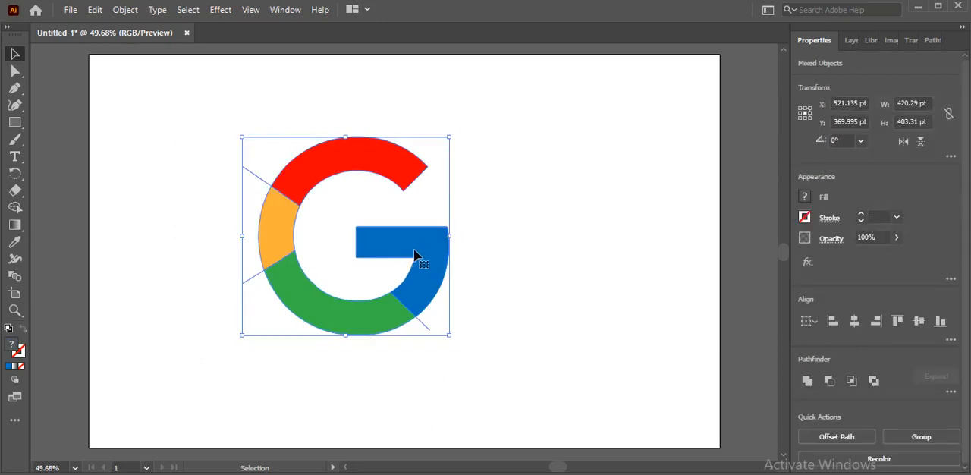
drag(414, 255, 446, 255)
click(498, 383)
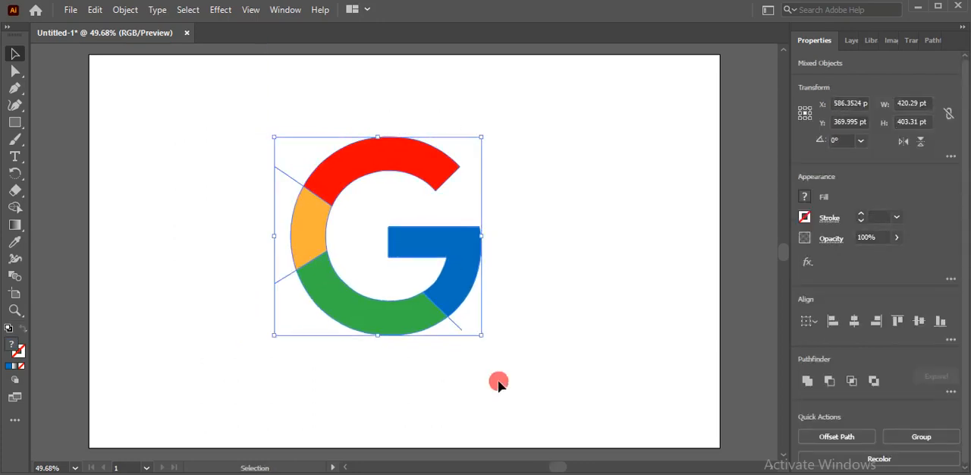